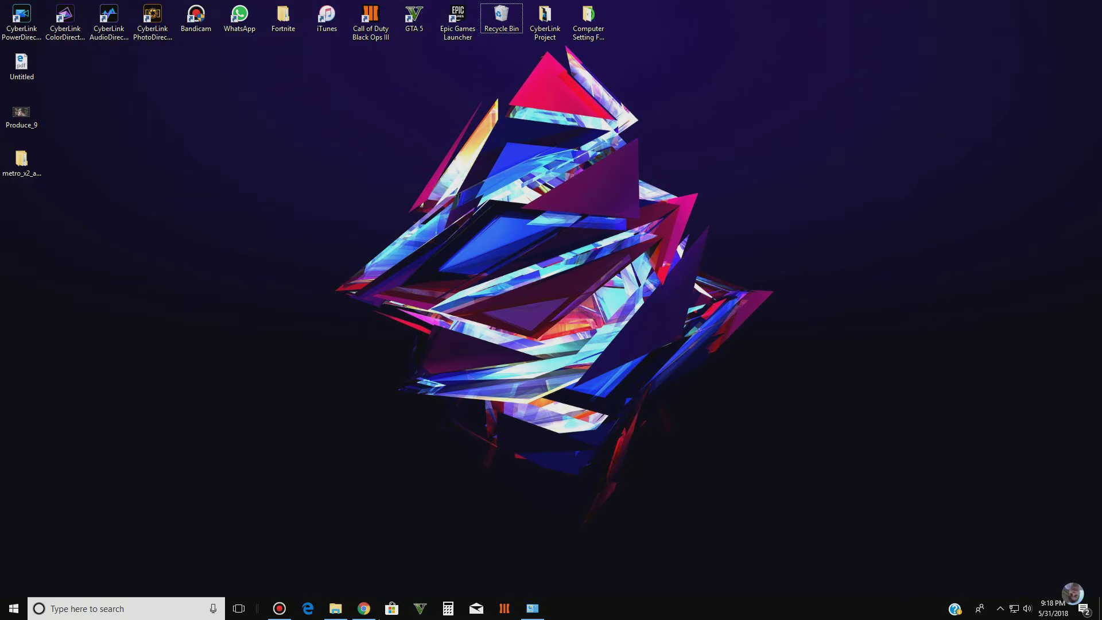
Maximize the browser showing the cursor page, scroll through it, then minimize it to reveal the desktop
click(364, 609)
double_click(248, 51)
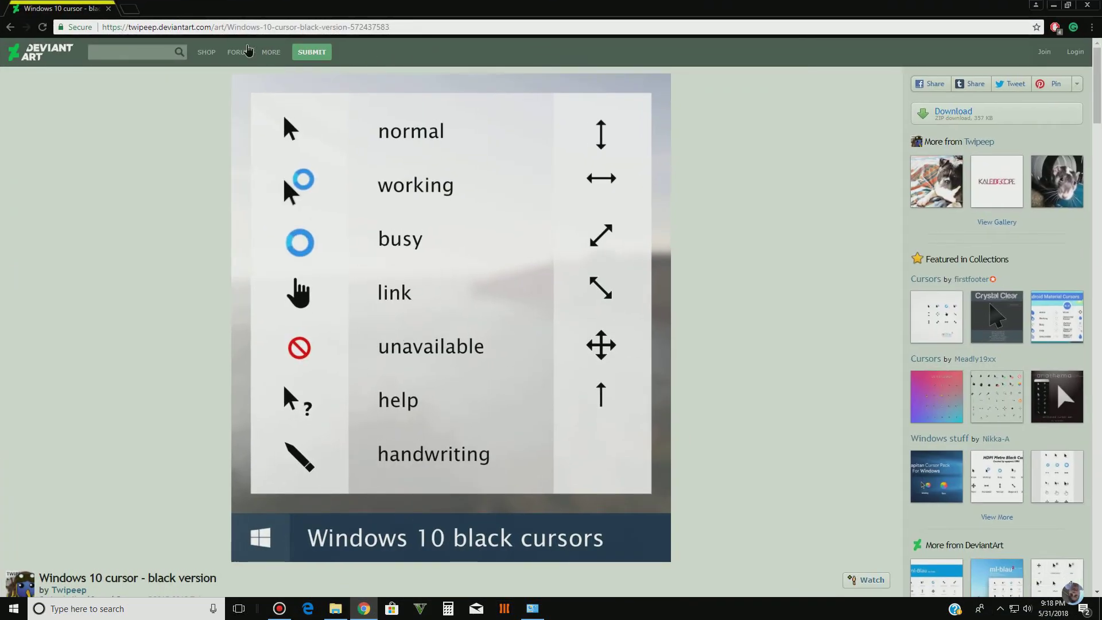
drag(102, 27, 321, 27)
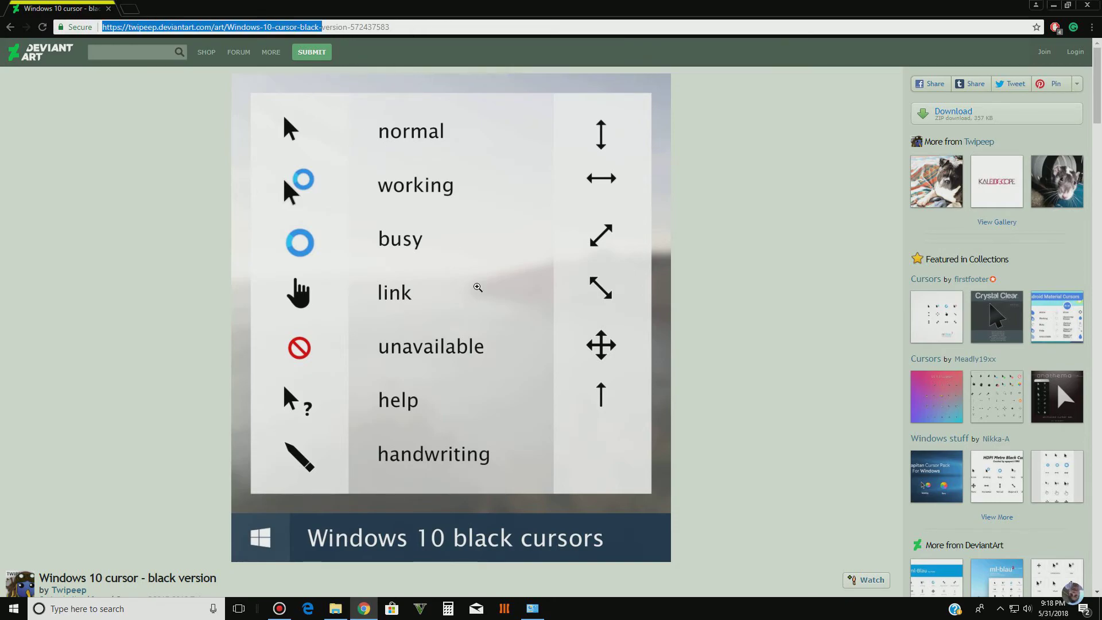
click(147, 233)
scroll(148, 233, down, 1)
scroll(441, 74, up, 1)
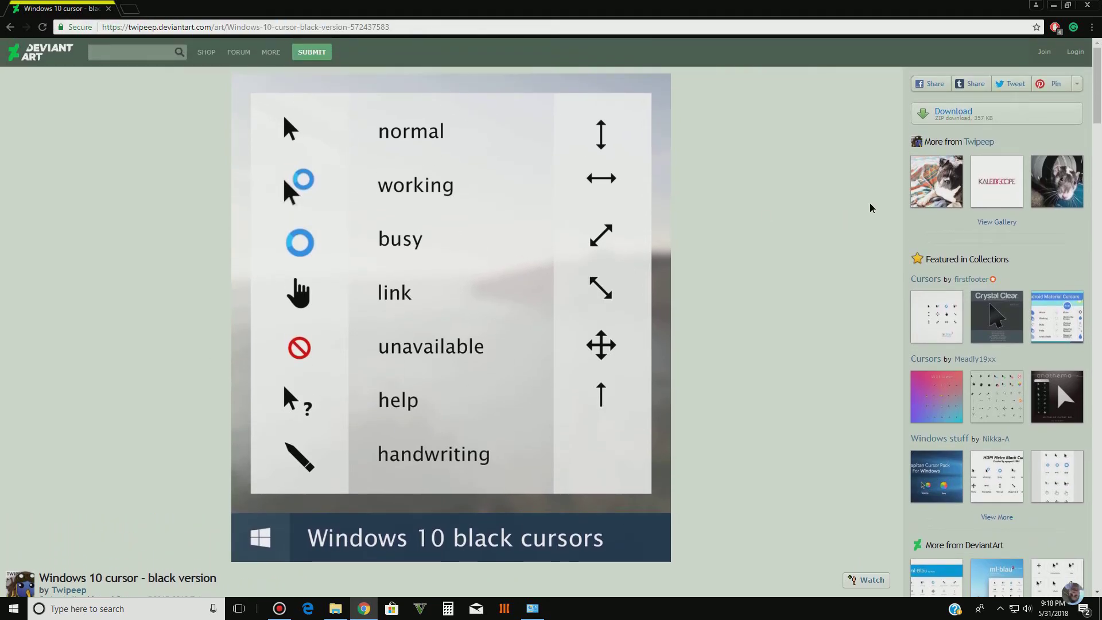
scroll(403, 131, down, 1)
scroll(430, 190, up, 1)
click(1060, 7)
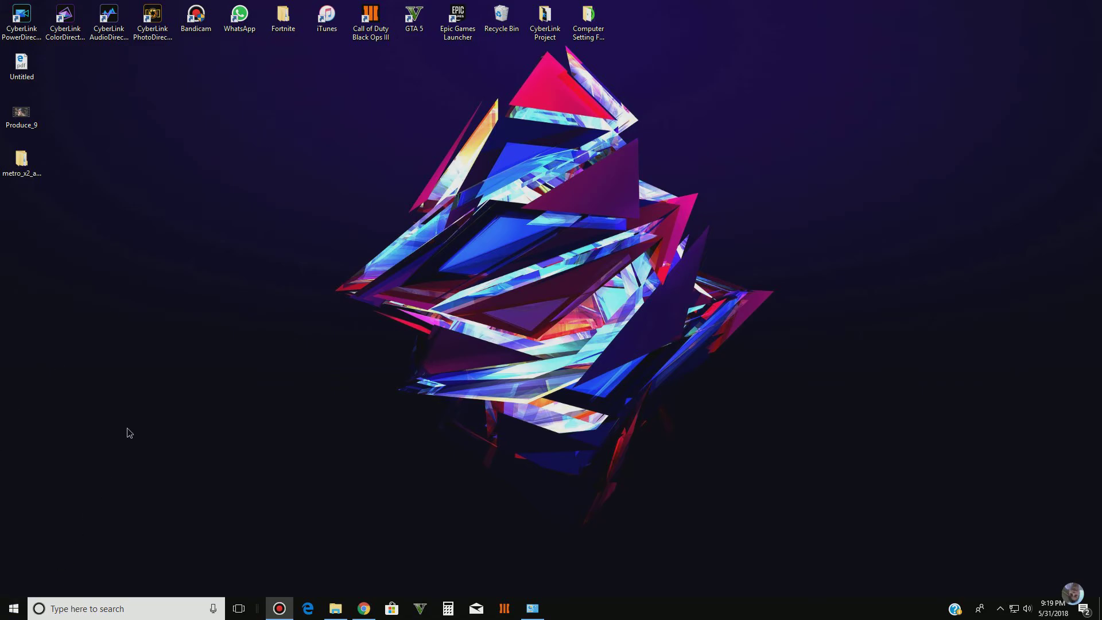
Launch Settings from a 'sett' search and open the Ease of Access mouse pointer settings
click(4, 613)
text(sett)
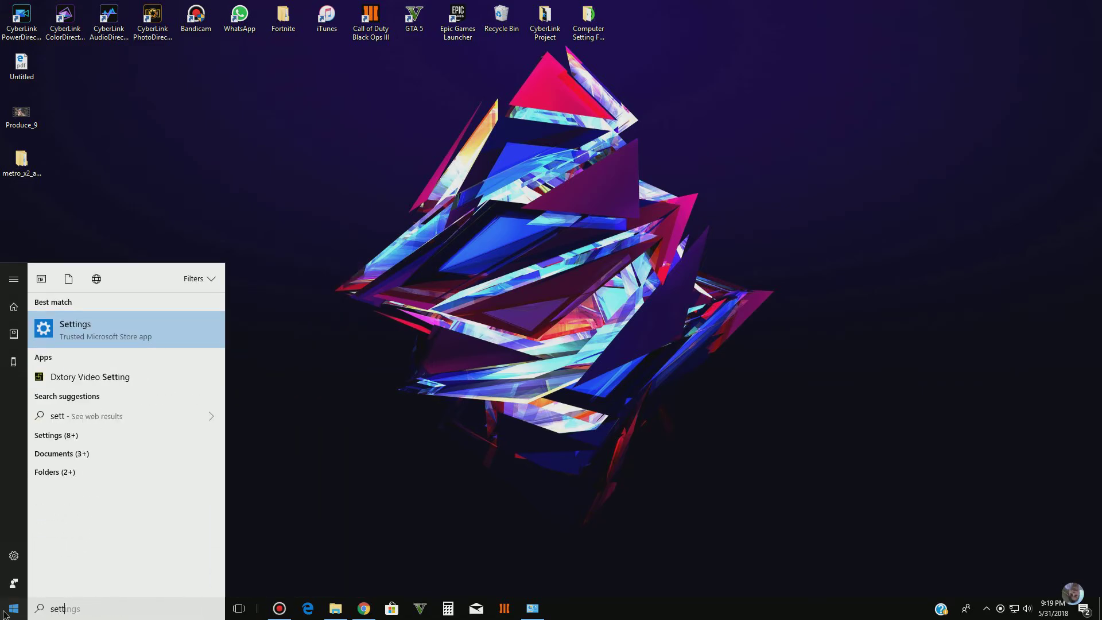
key(Return)
text(ea)
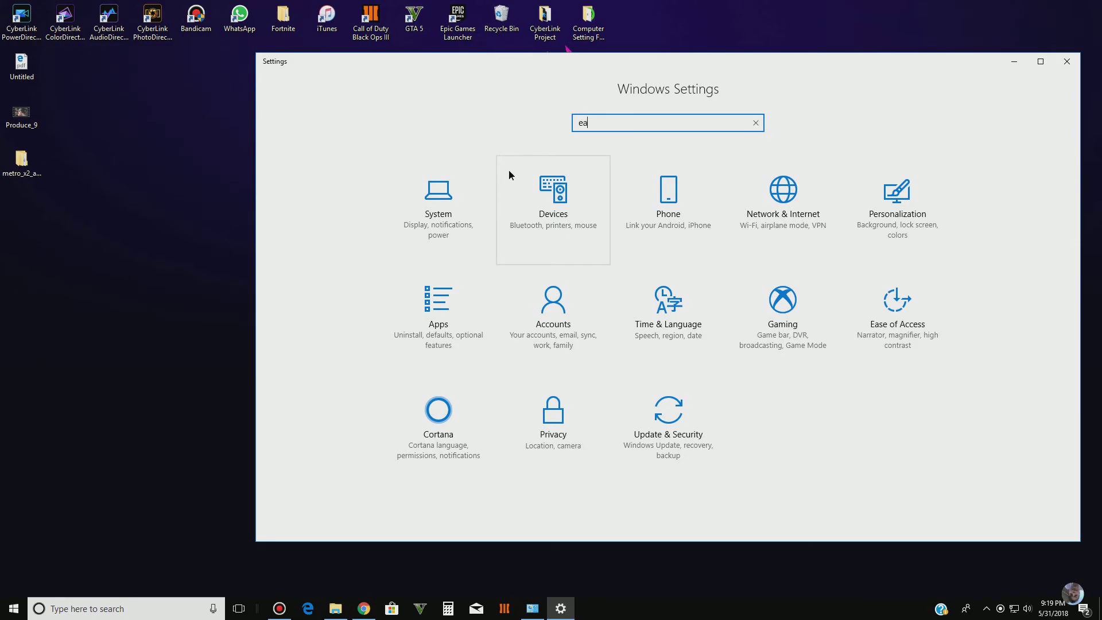
text(se)
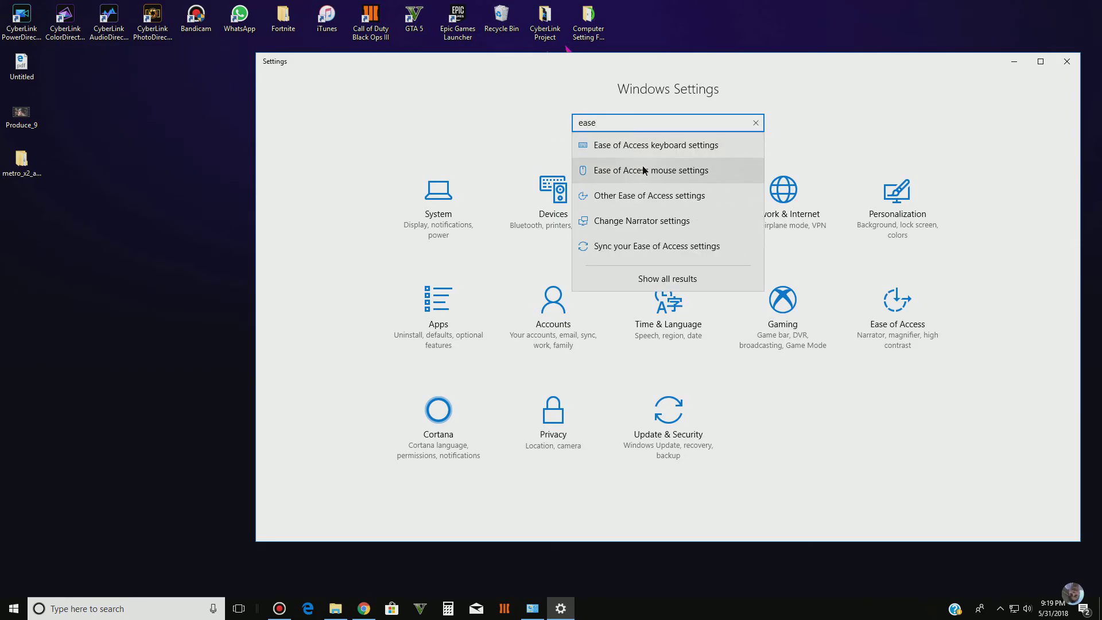
click(667, 169)
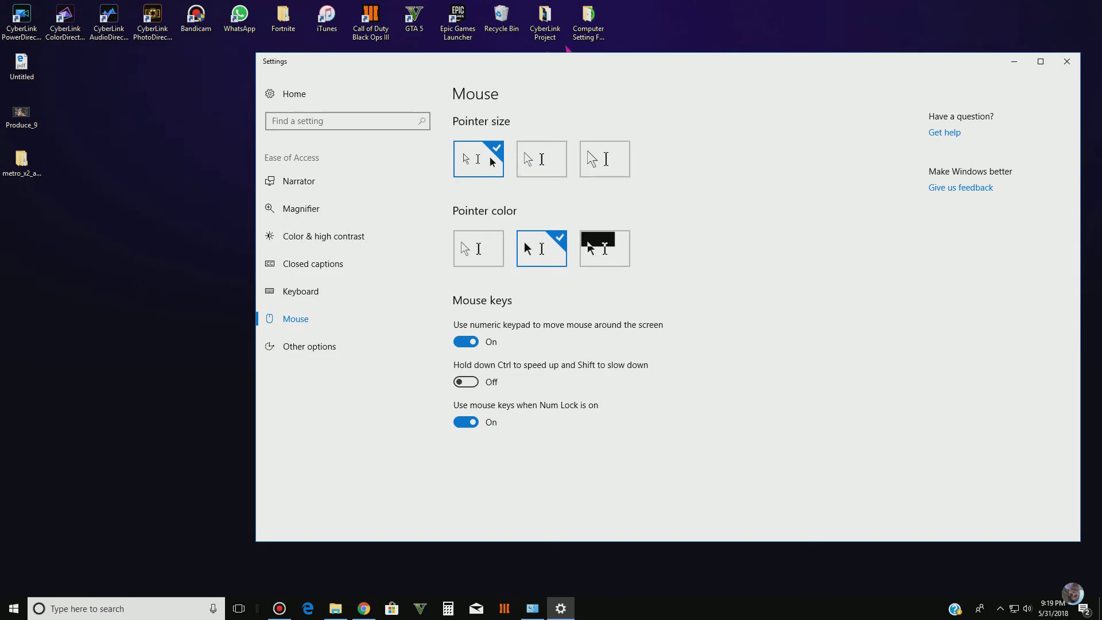
Try other pointer sizes and colours, keep the smallest black pointer, and close Settings
click(546, 159)
click(493, 163)
click(609, 254)
click(546, 255)
click(502, 240)
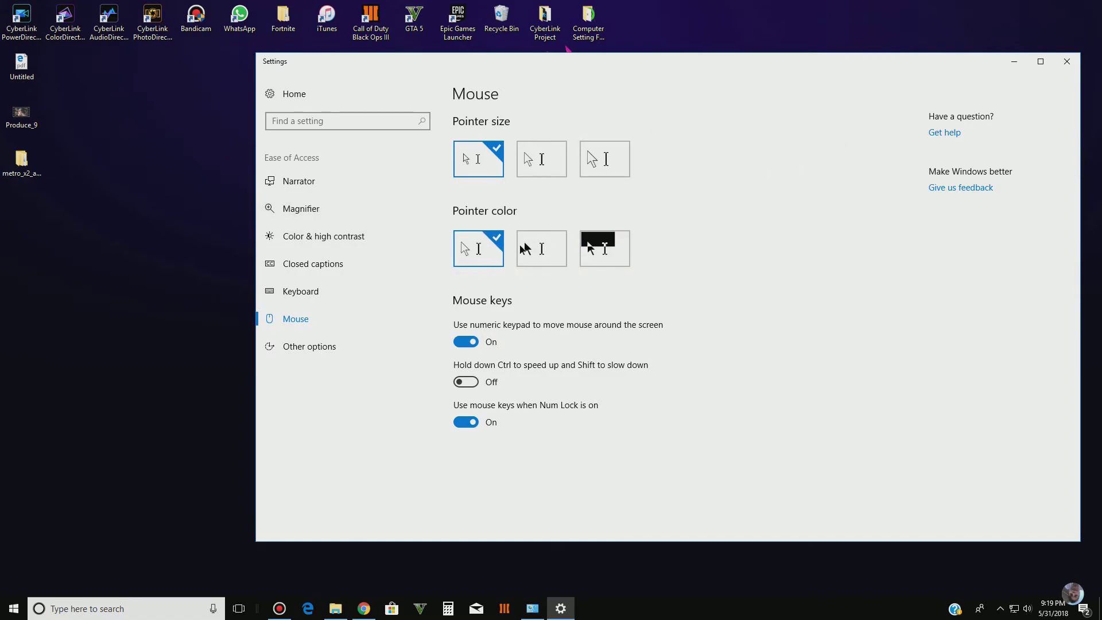
click(526, 247)
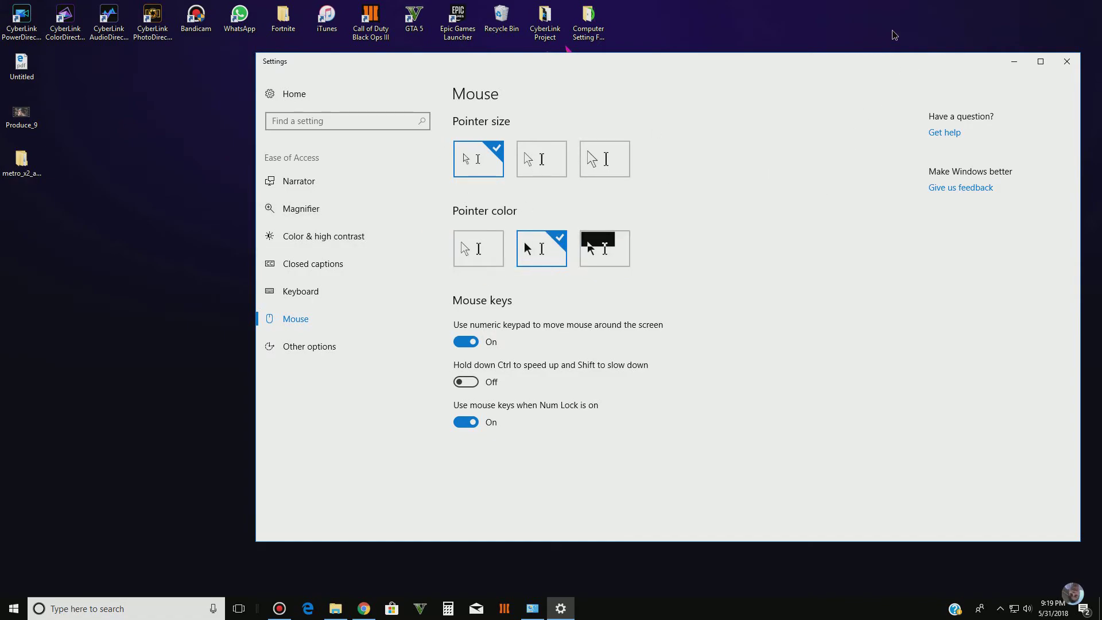
click(1041, 61)
key(alt+F4)
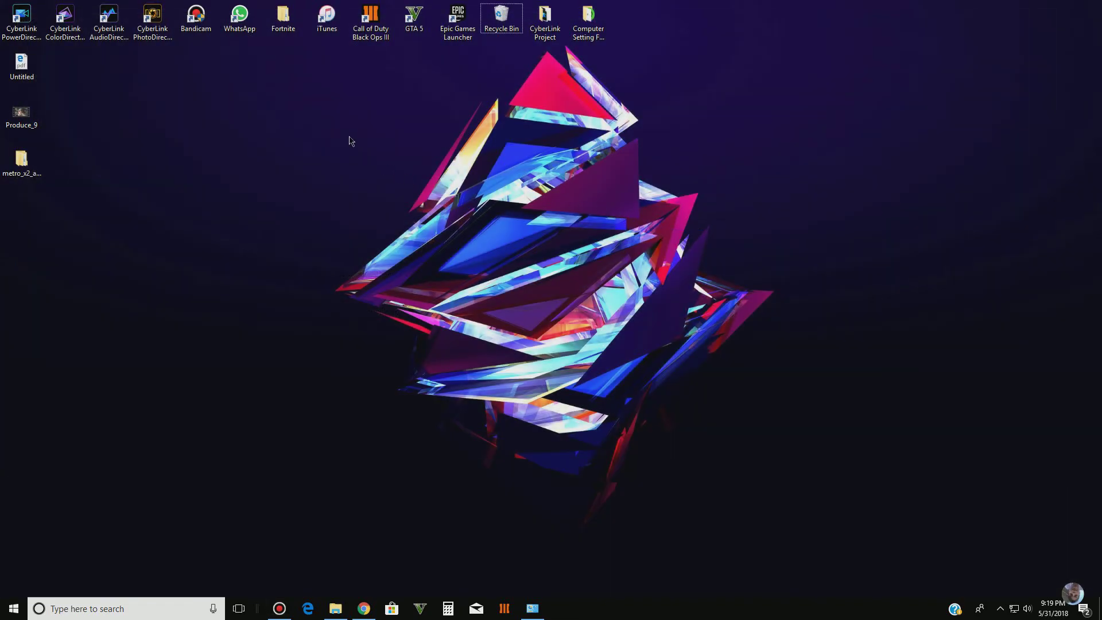
Open Control Panel from a Start search, return to its home categories, and close it
drag(279, 102, 420, 166)
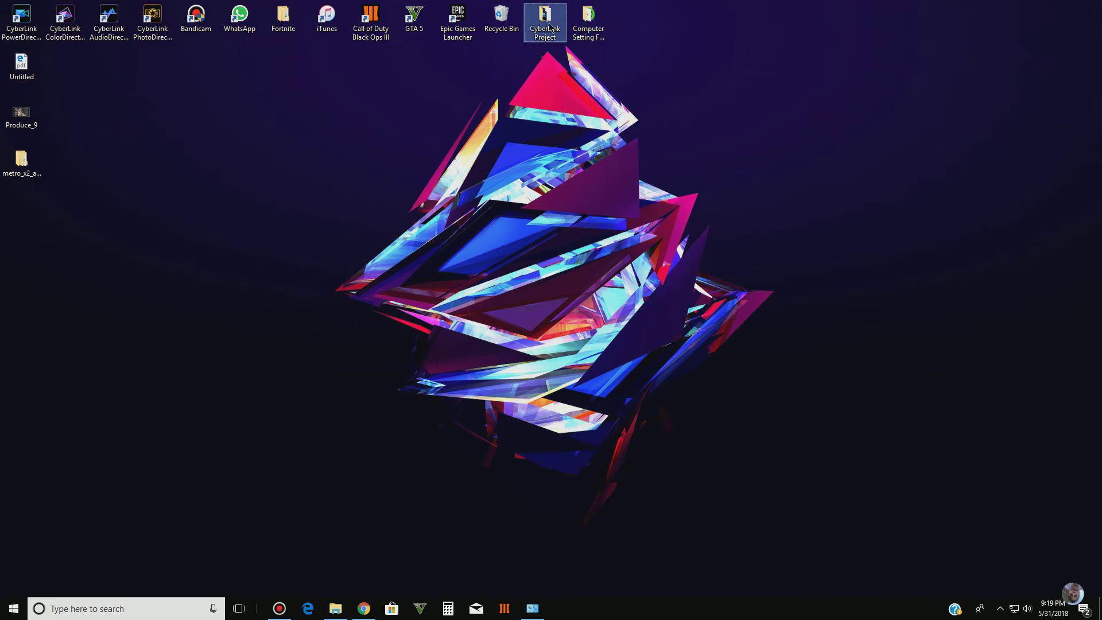
key(super)
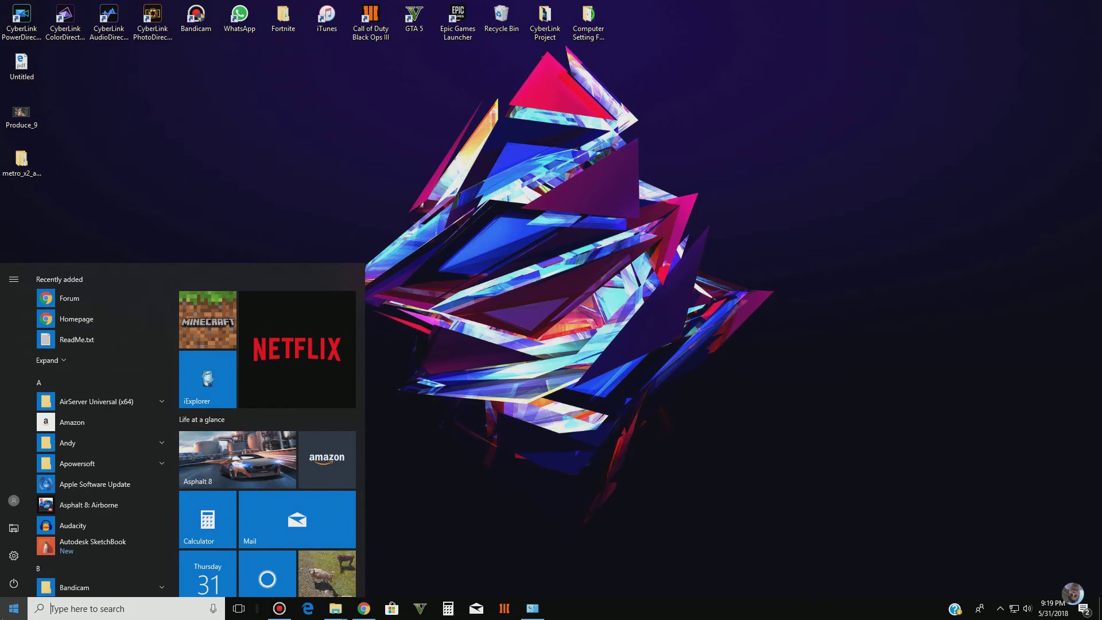
text(w)
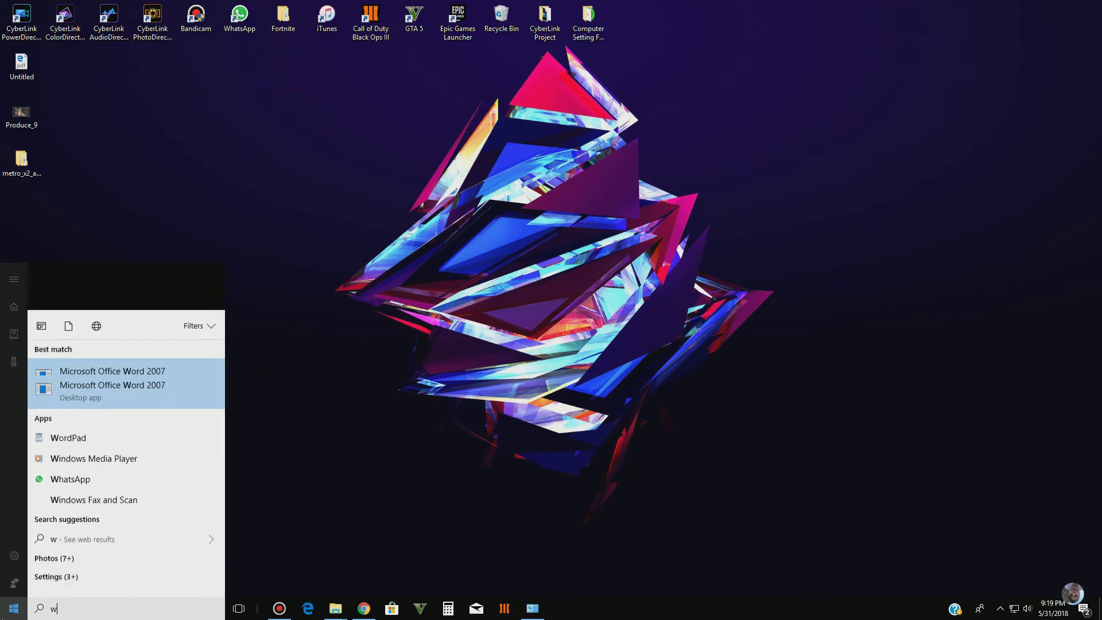
key(BackSpace)
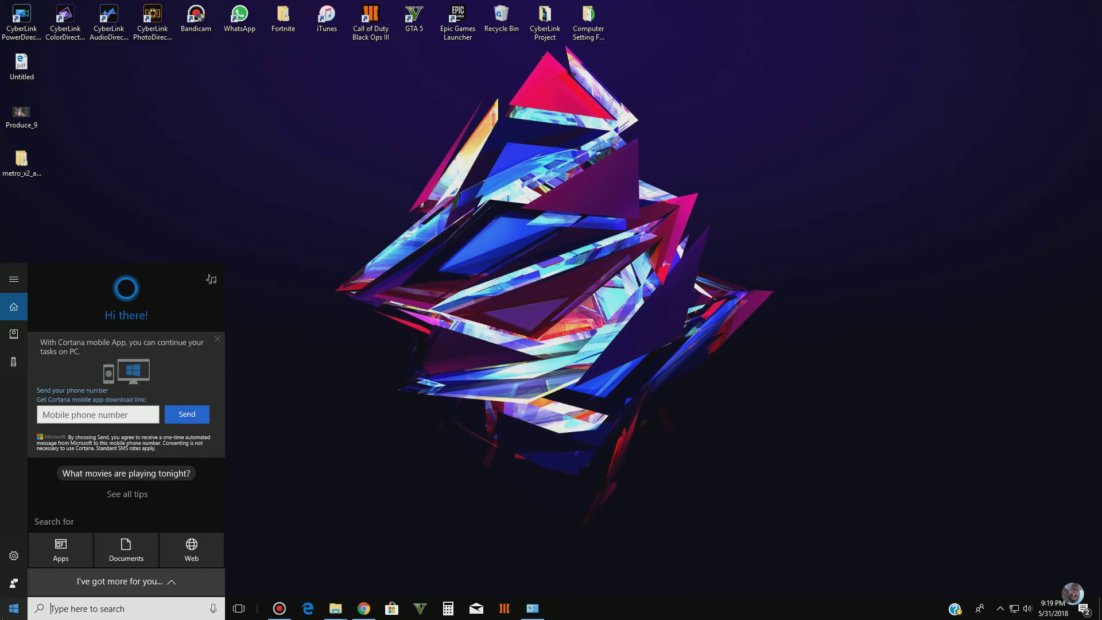
text(c)
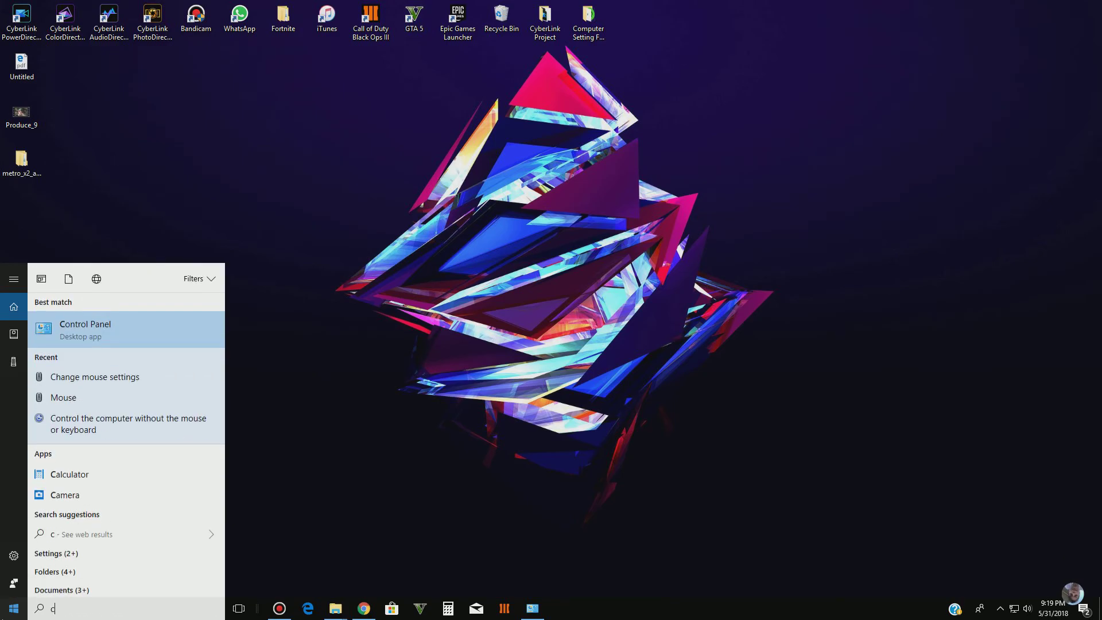
key(Return)
key(alt+Left)
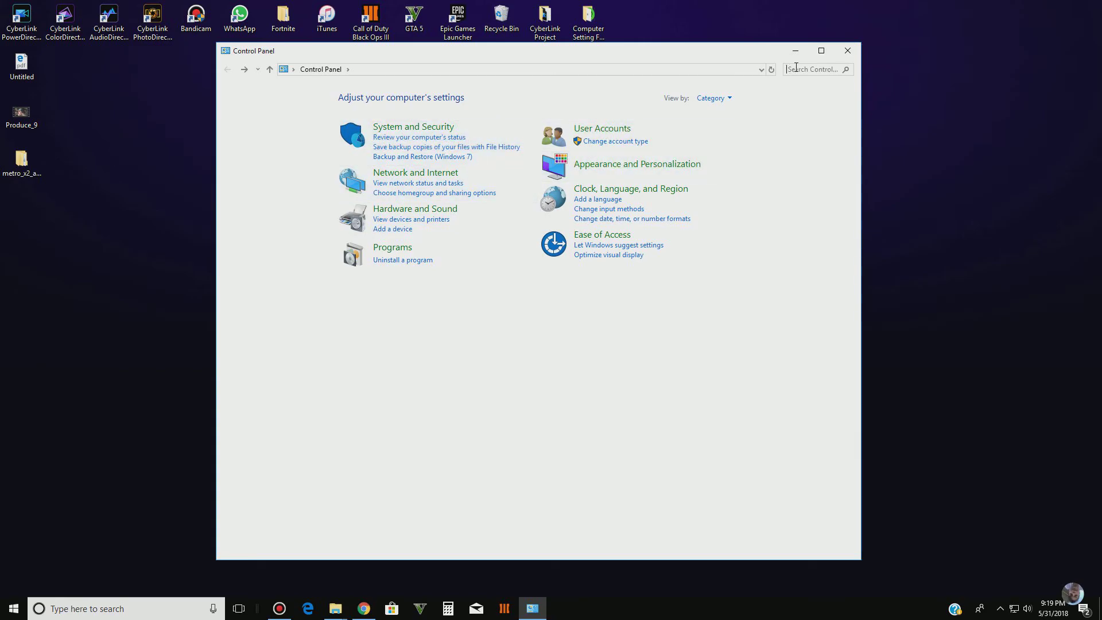
click(848, 50)
Search Start for 'conrt', view the Control Panel result's options, then clear and close the search
click(11, 613)
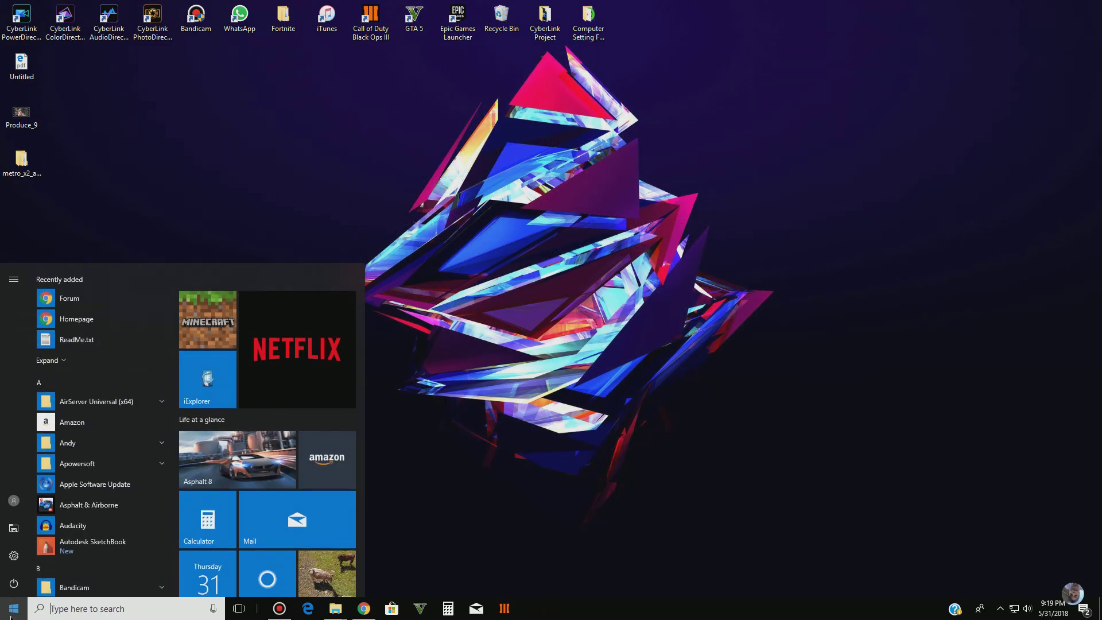
text(conrt)
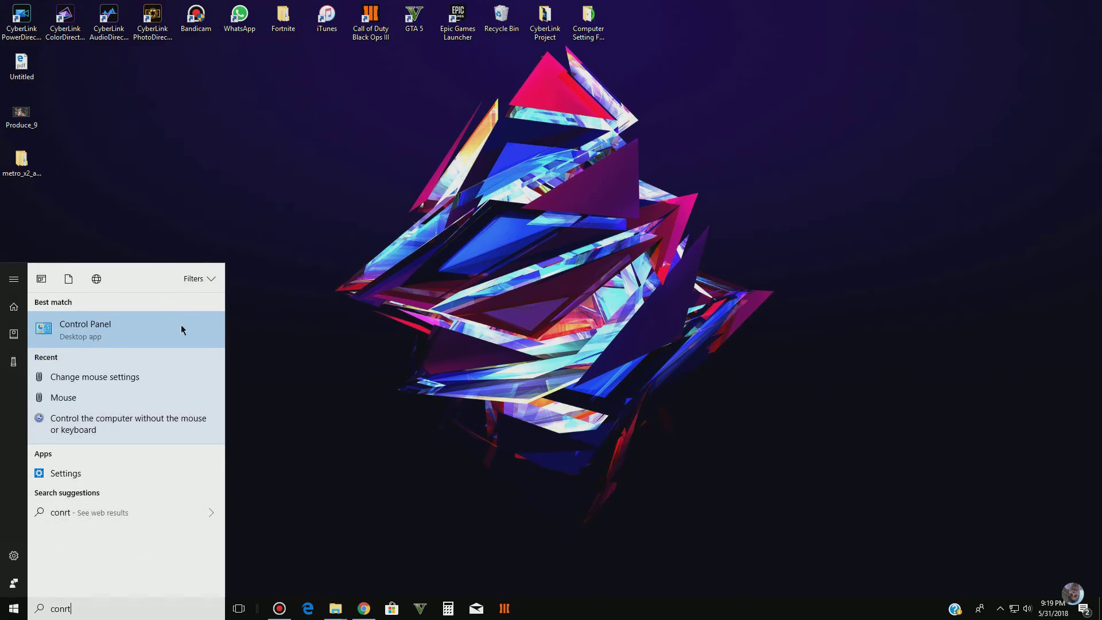
right_click(185, 328)
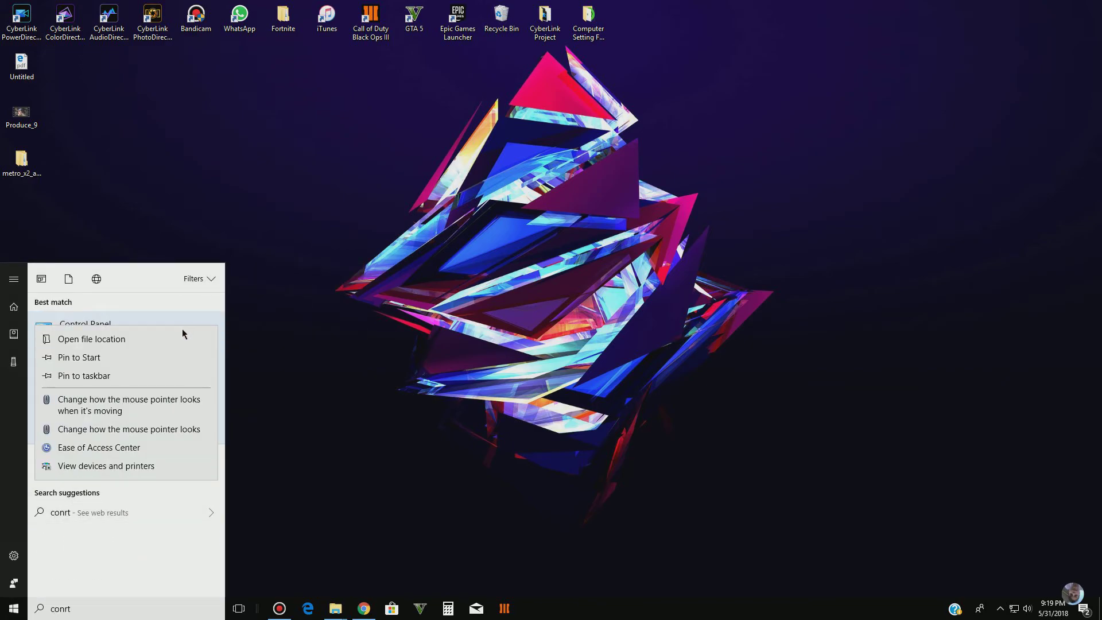
click(109, 613)
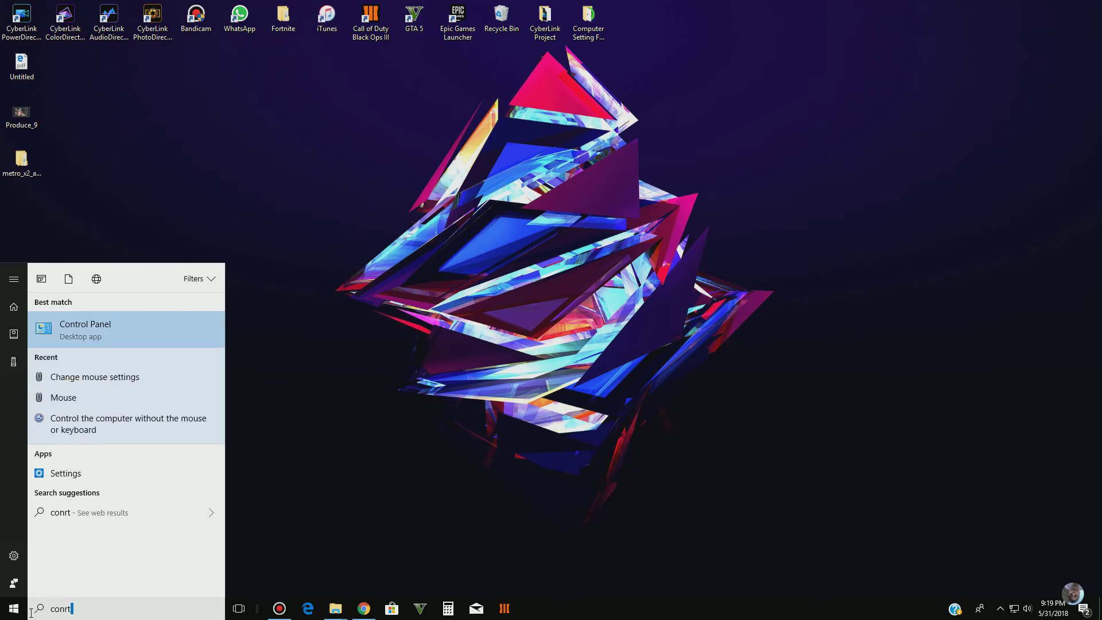
drag(74, 612, 32, 615)
key(BackSpace)
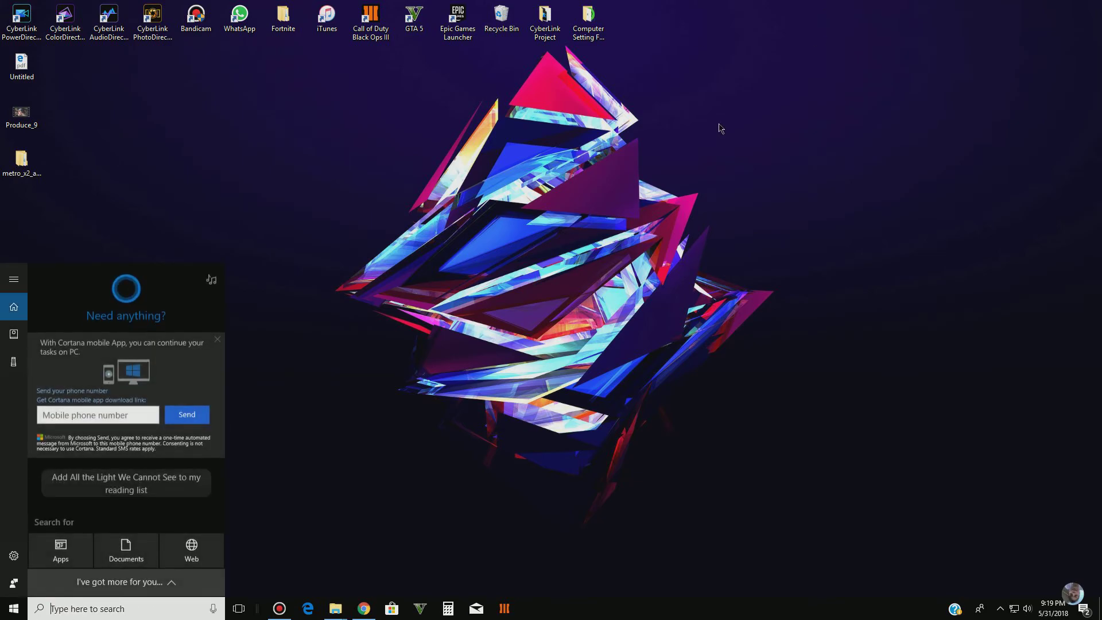
key(Escape)
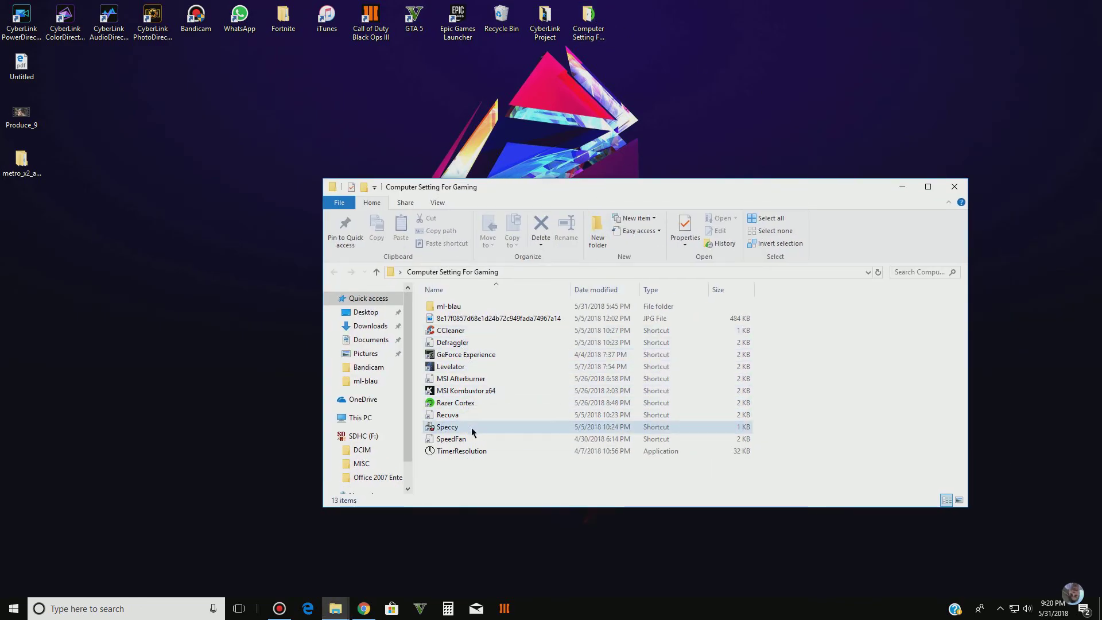
Launch Speccy from the folder and review the operating system name in its Summary
click(453, 427)
click(453, 427)
double_click(501, 428)
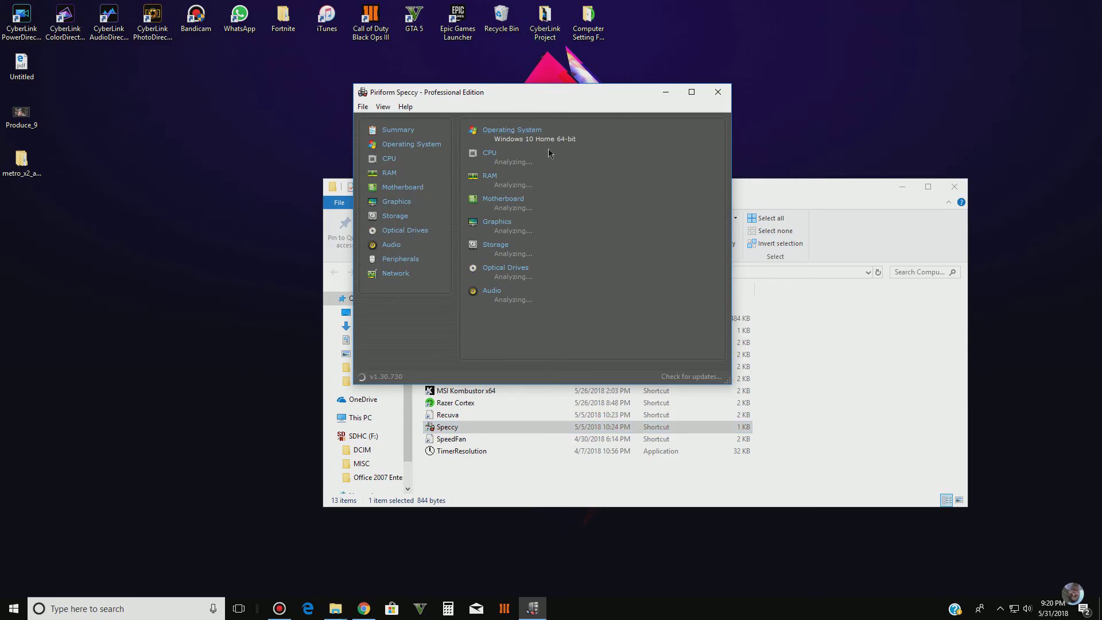
drag(493, 139, 585, 138)
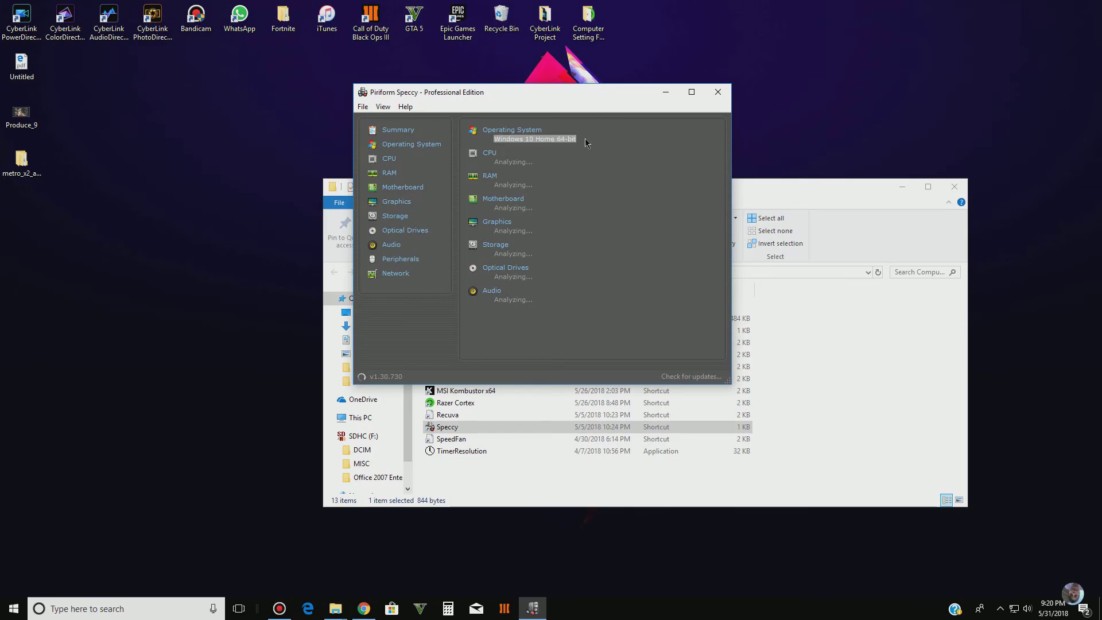
click(677, 141)
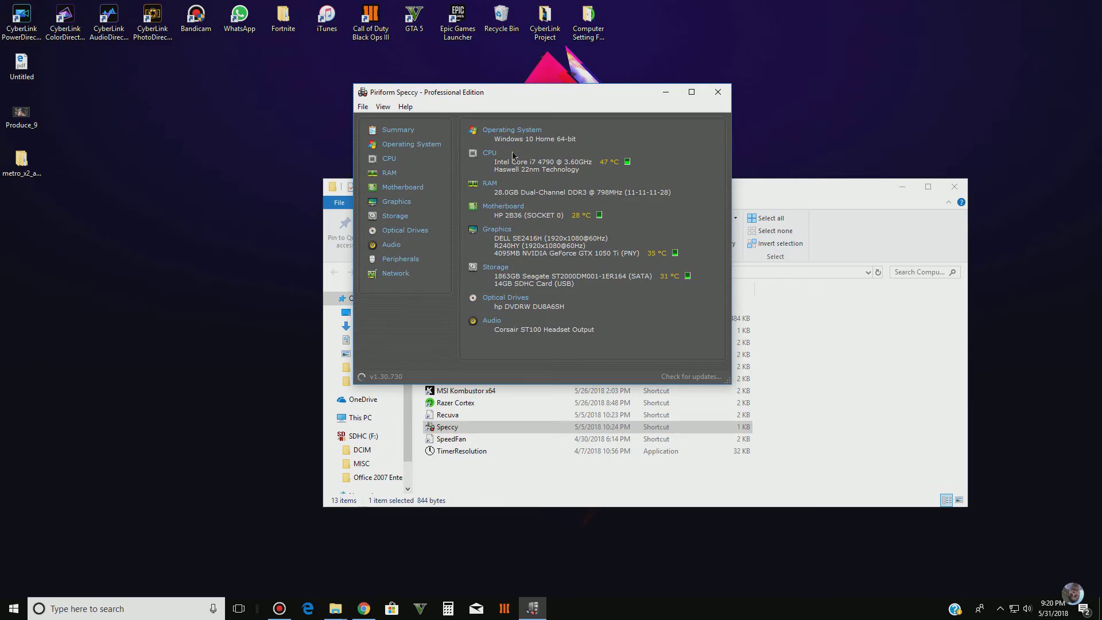
drag(528, 139, 493, 139)
Close Speccy and the Computer Setting For Gaming folder, bringing back the cursor page browser
click(717, 92)
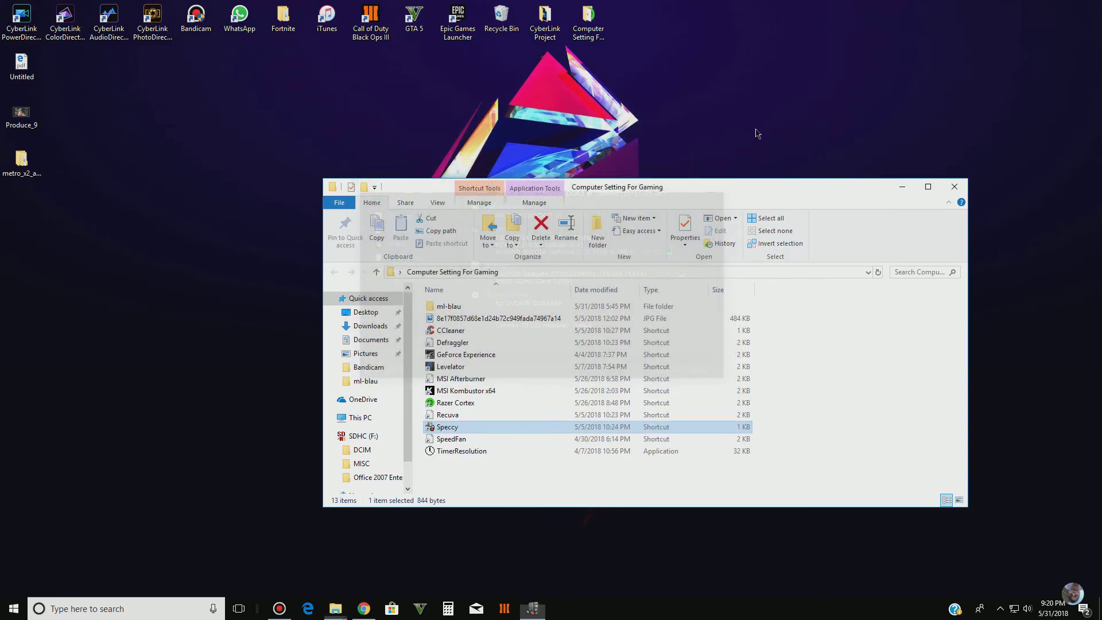
click(955, 187)
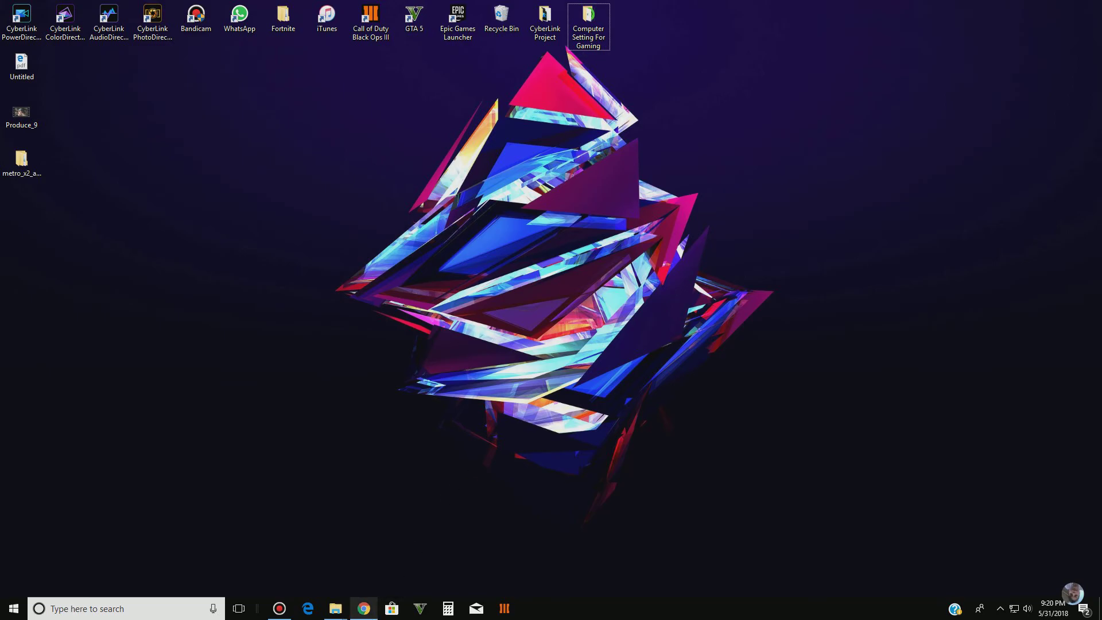
click(364, 608)
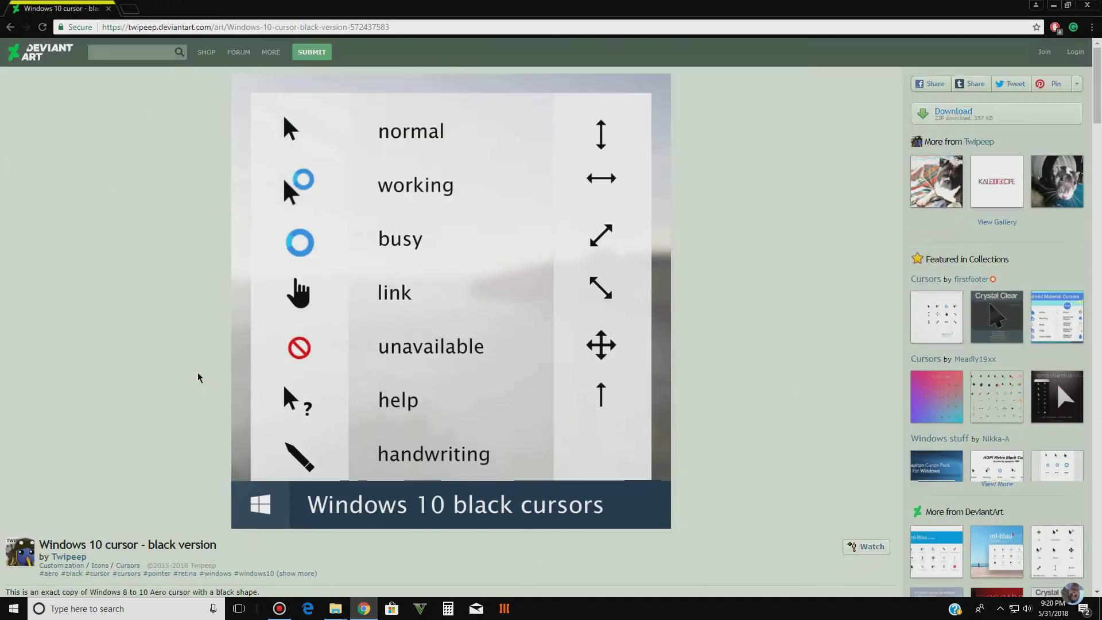
Download the Windows 10 black cursor pack as a zip from its DeviantArt page
scroll(197, 395, down, 2)
scroll(199, 396, up, 2)
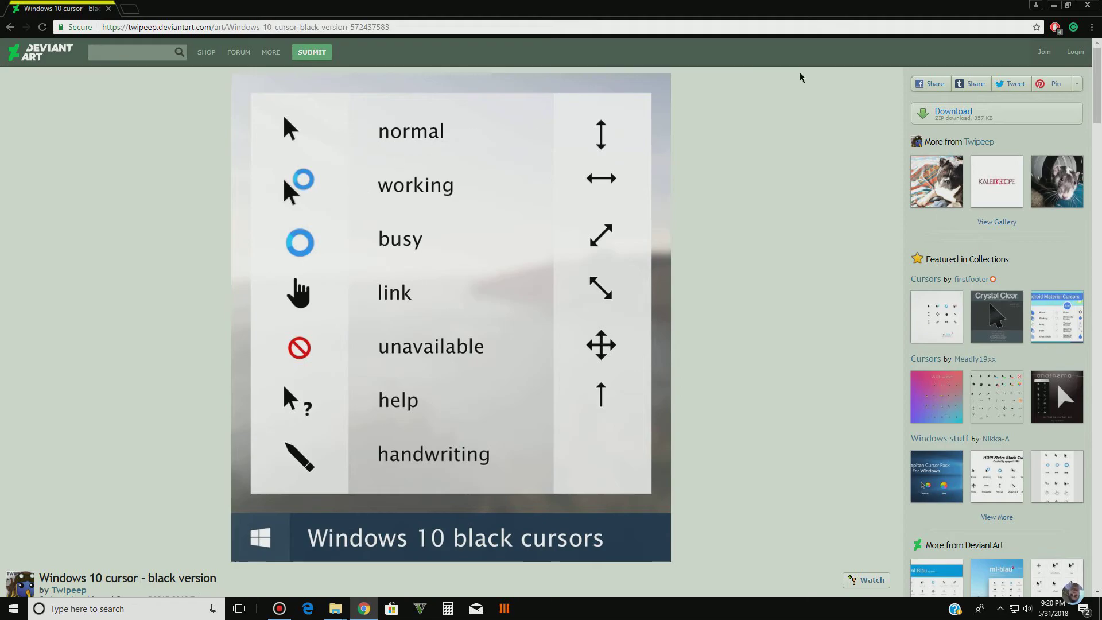
click(977, 123)
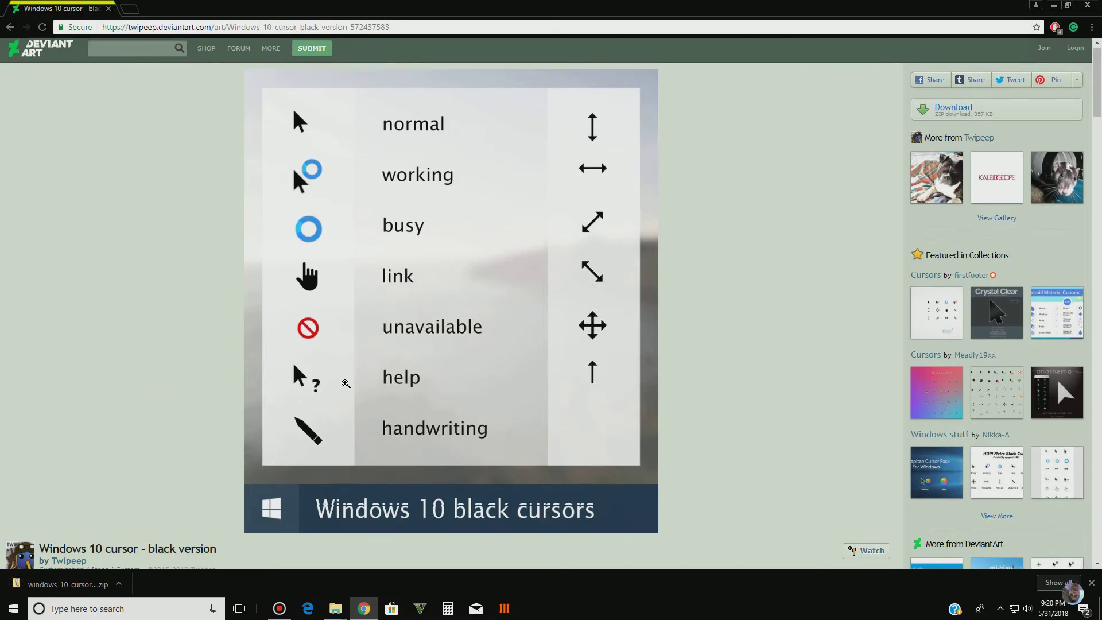
scroll(345, 381, down, 8)
scroll(342, 385, up, 8)
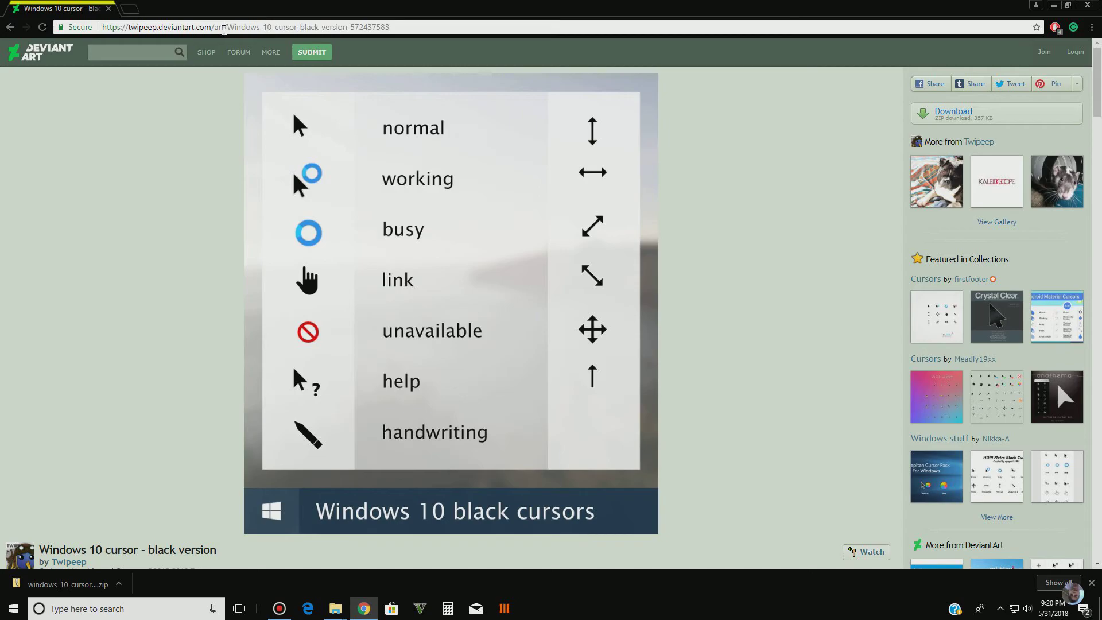
Delete the artwork part of the address and load twipeep.deviantart.com/art/
drag(224, 28, 396, 27)
click(506, 27)
drag(252, 30, 459, 28)
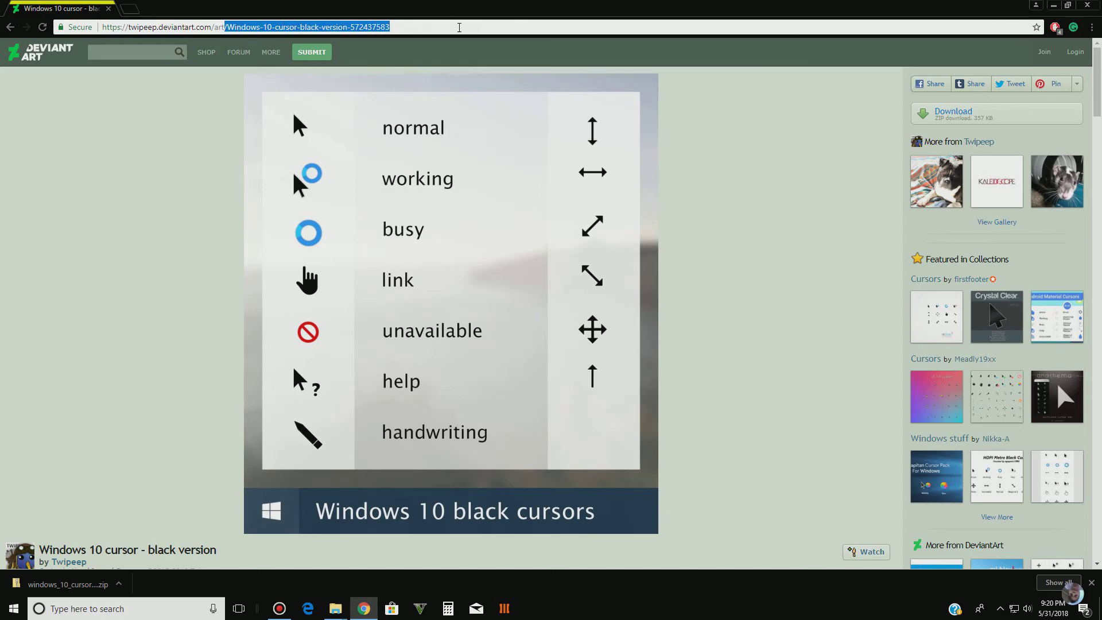
key(BackSpace)
key(Return)
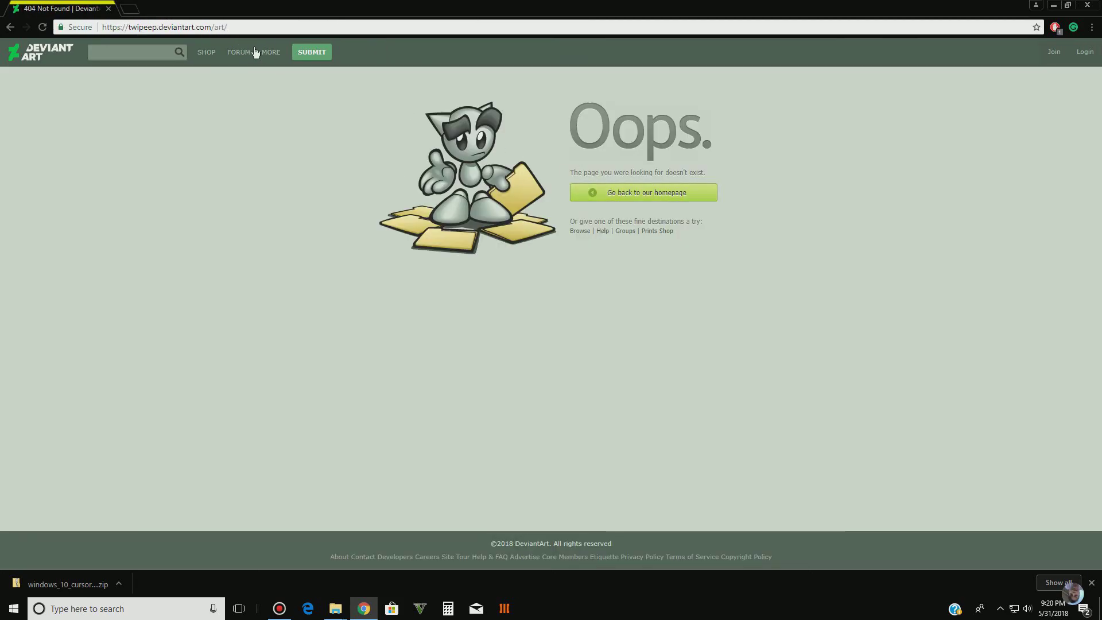
Remove /art/ from the address to load the artist's profile page
drag(219, 27, 213, 27)
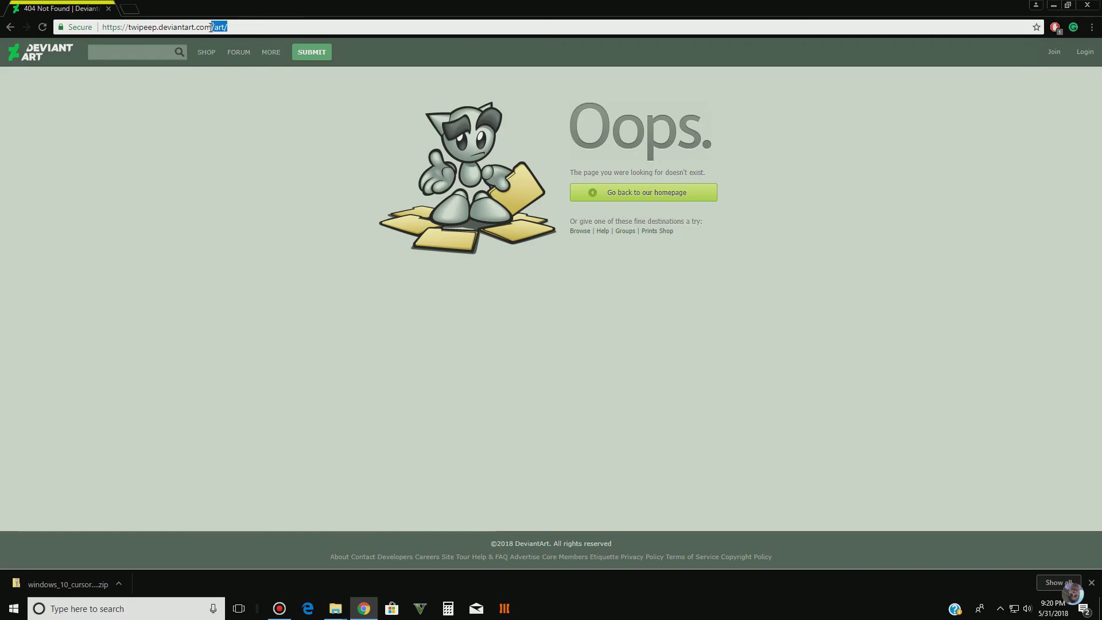
key(BackSpace)
key(Return)
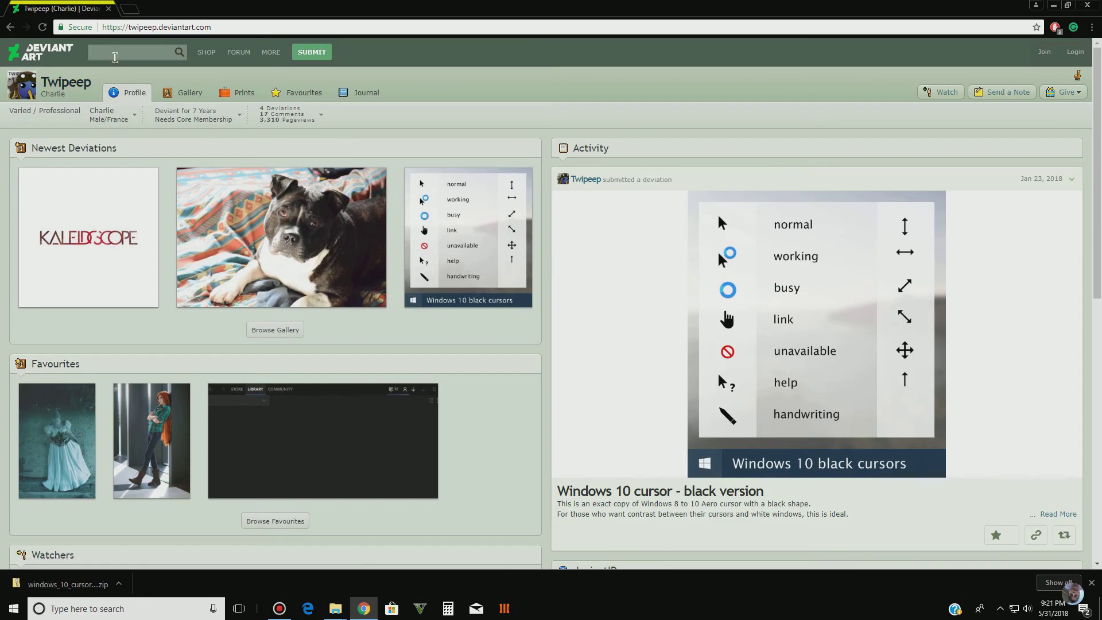
Search DeviantArt for mouse cursers, browse the results, and open the Metro X2 cursor set folder
click(115, 52)
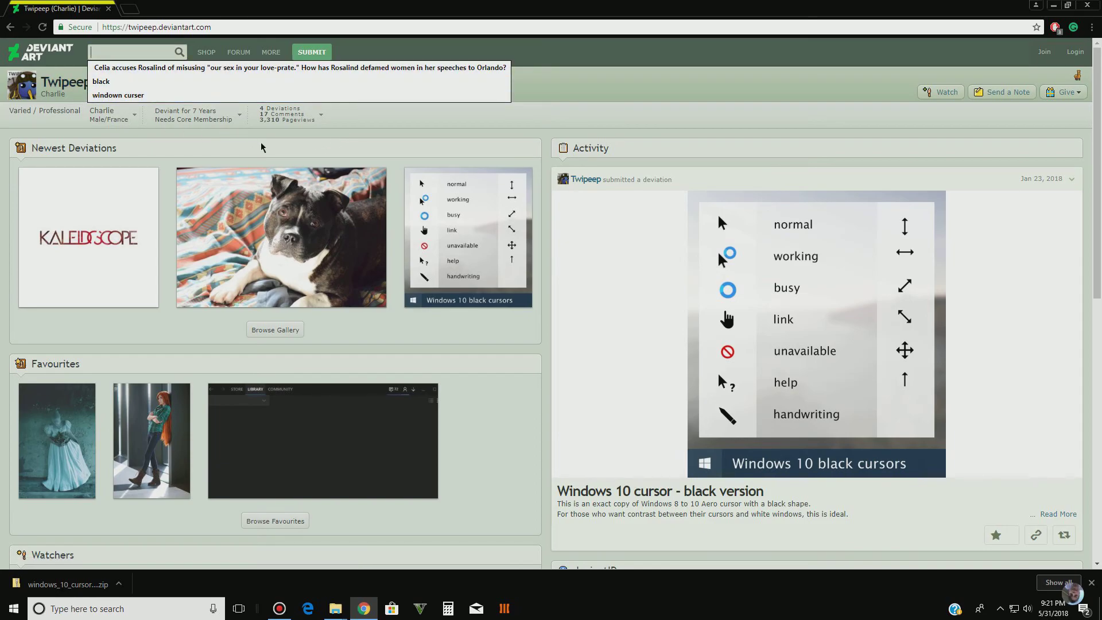
text(mouse curser)
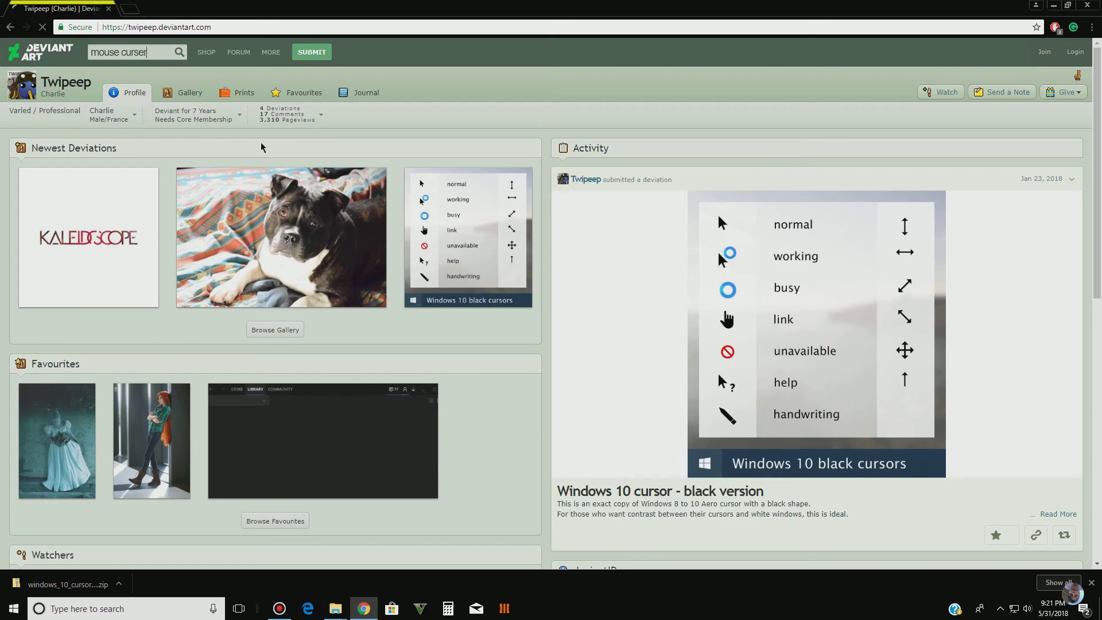
key(Return)
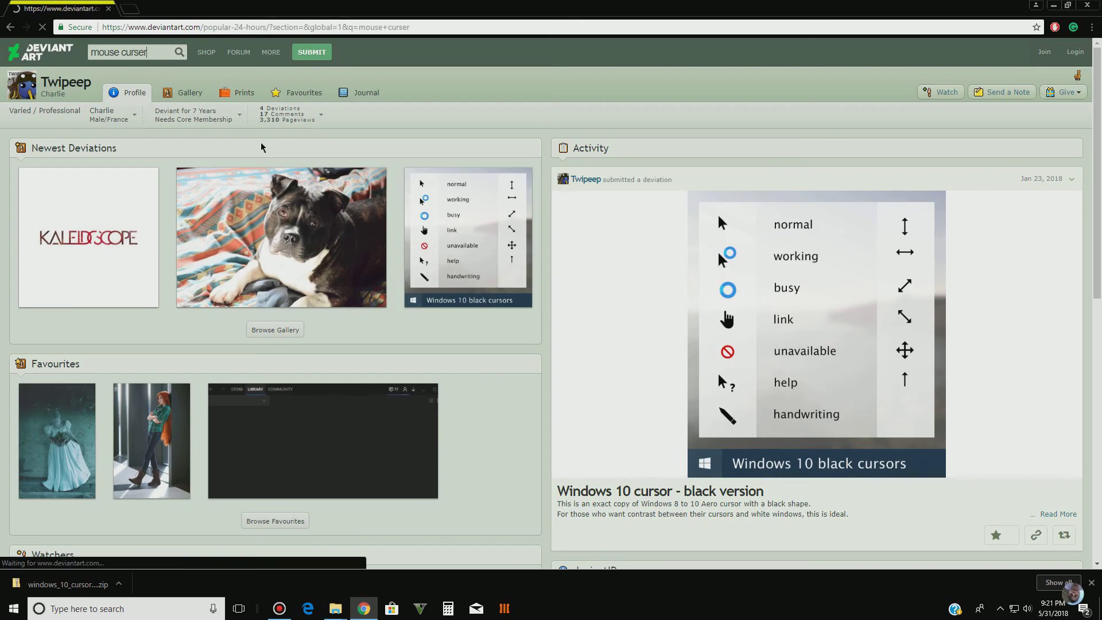
scroll(535, 355, down, 5)
scroll(535, 355, up, 2)
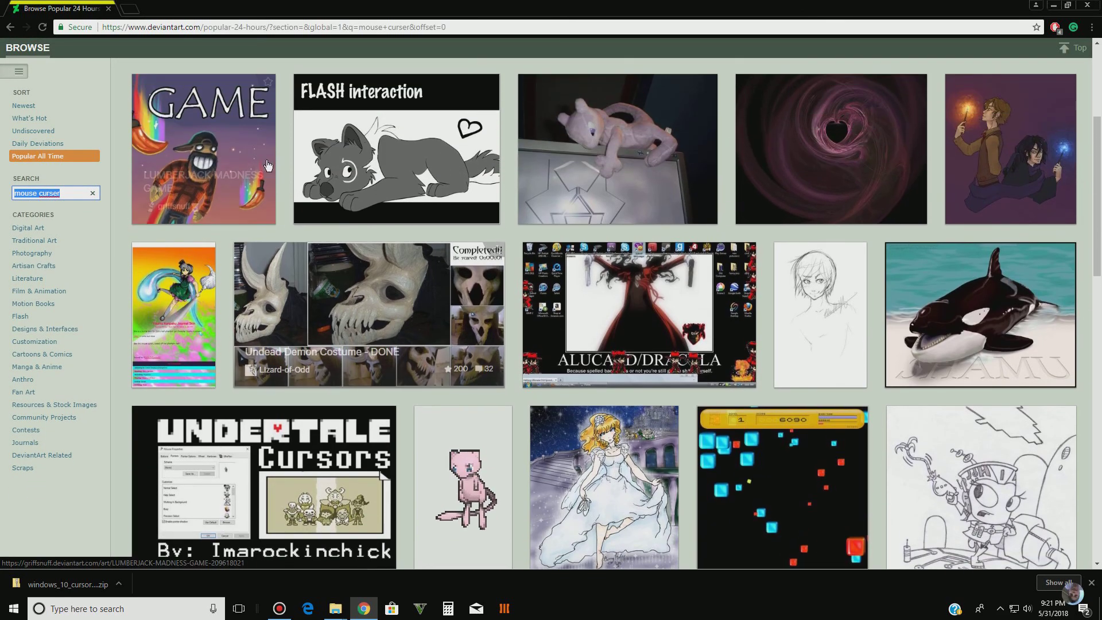
scroll(536, 354, down, 5)
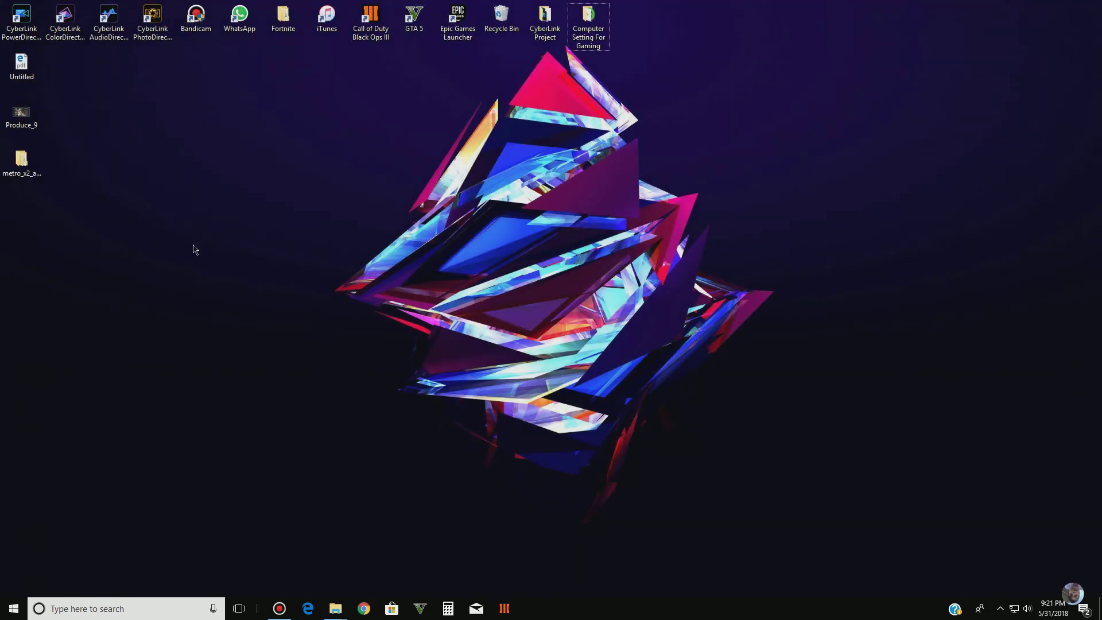
double_click(21, 162)
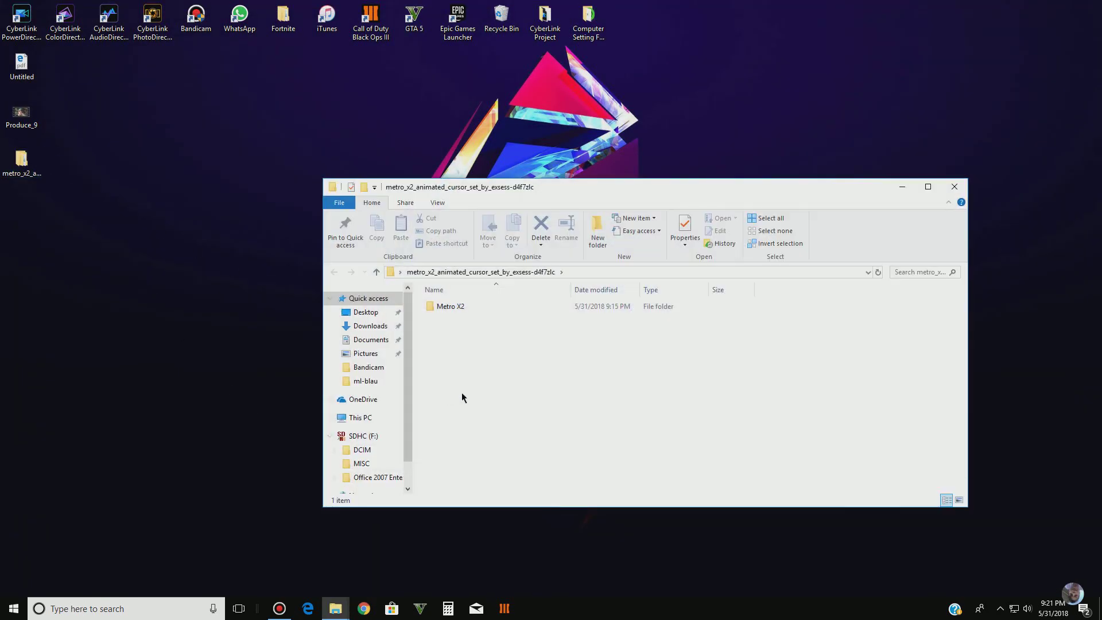
double_click(458, 309)
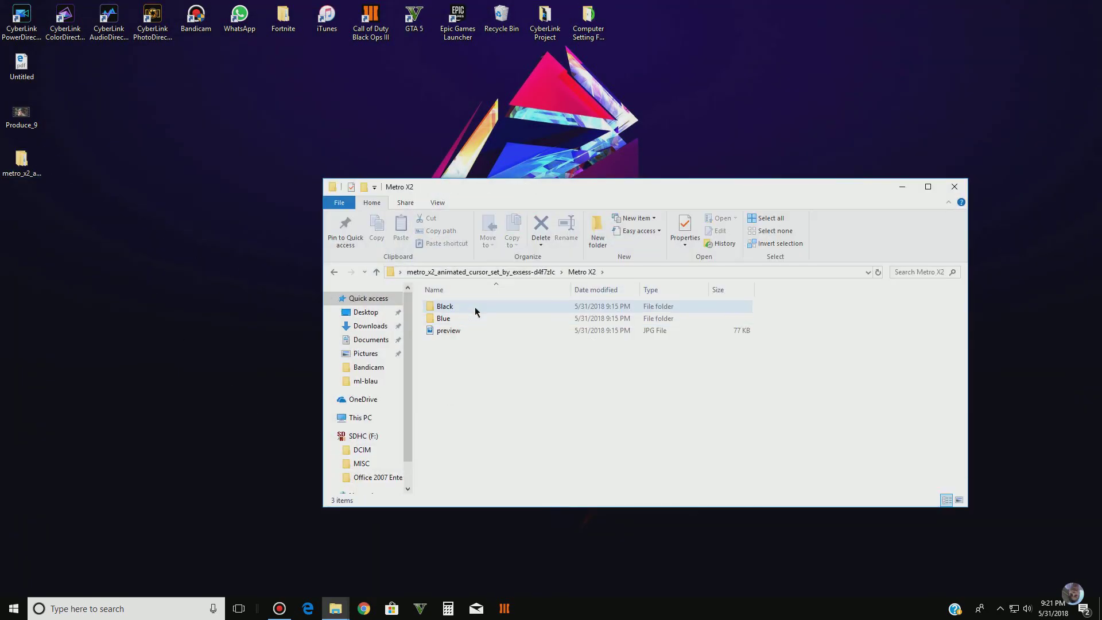
double_click(474, 306)
click(955, 187)
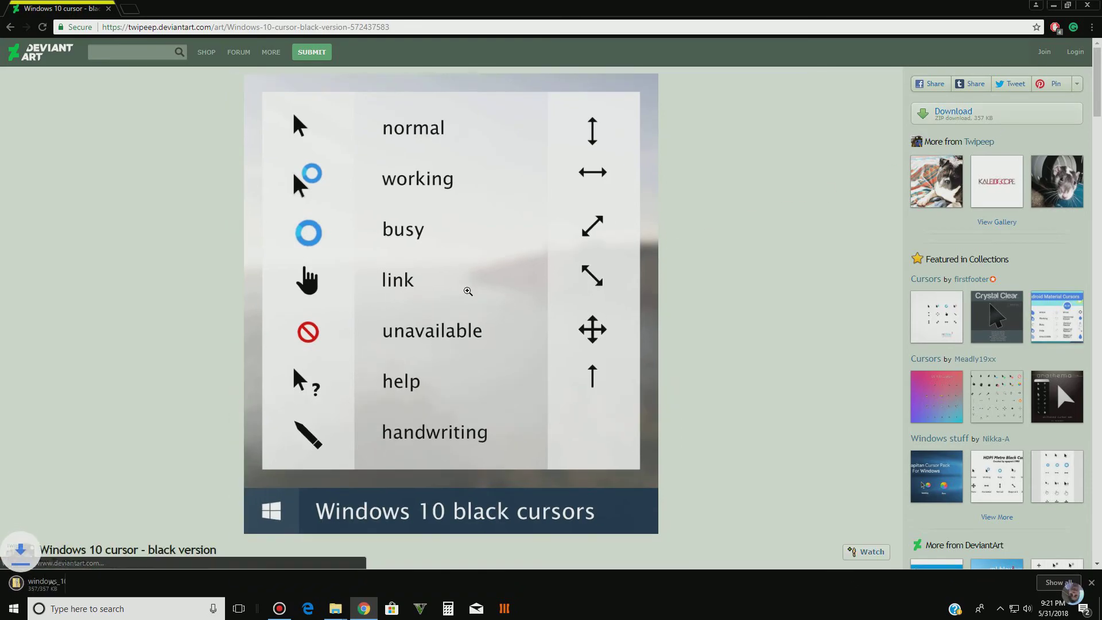
Drag the downloaded Windows 10 black cursor zip from Chrome's download shelf onto the desktop and minimize Chrome
key(super+Down)
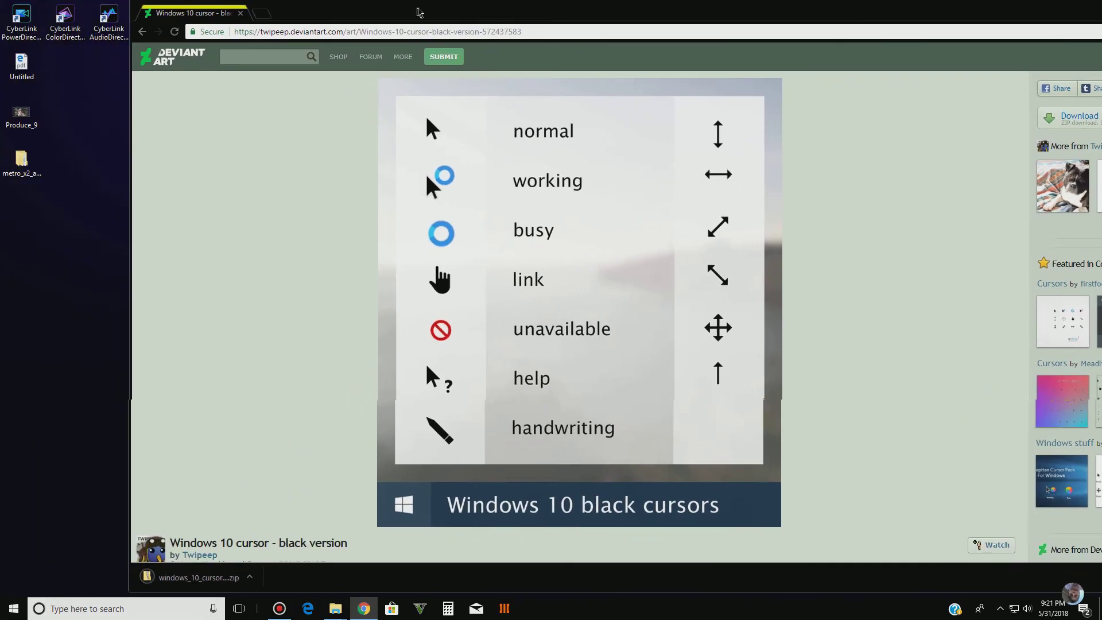
drag(181, 578, 22, 370)
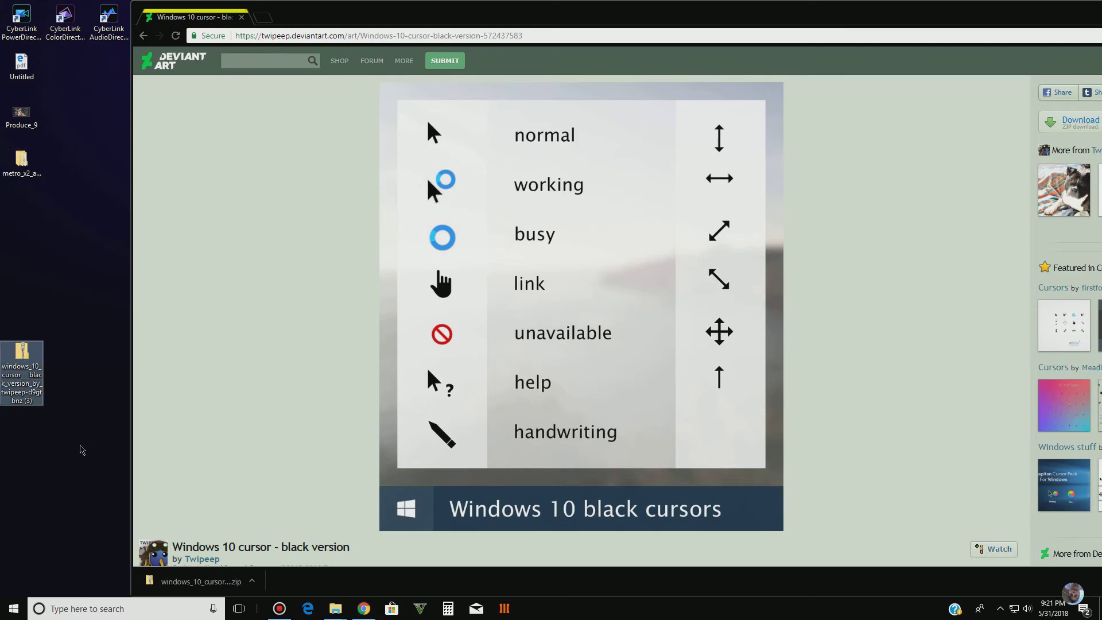
key(super+Down)
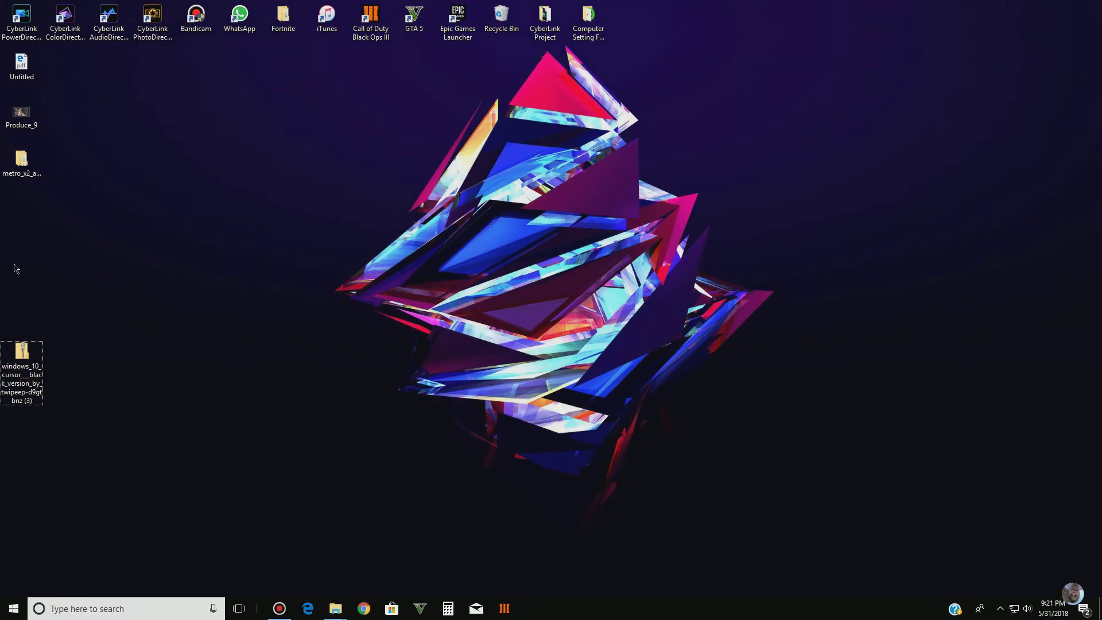
drag(25, 366, 381, 492)
Open the cursor zip from the desktop, view _aero_black_preview in Photos, and open Computer Setting For Gaming
drag(260, 339, 107, 251)
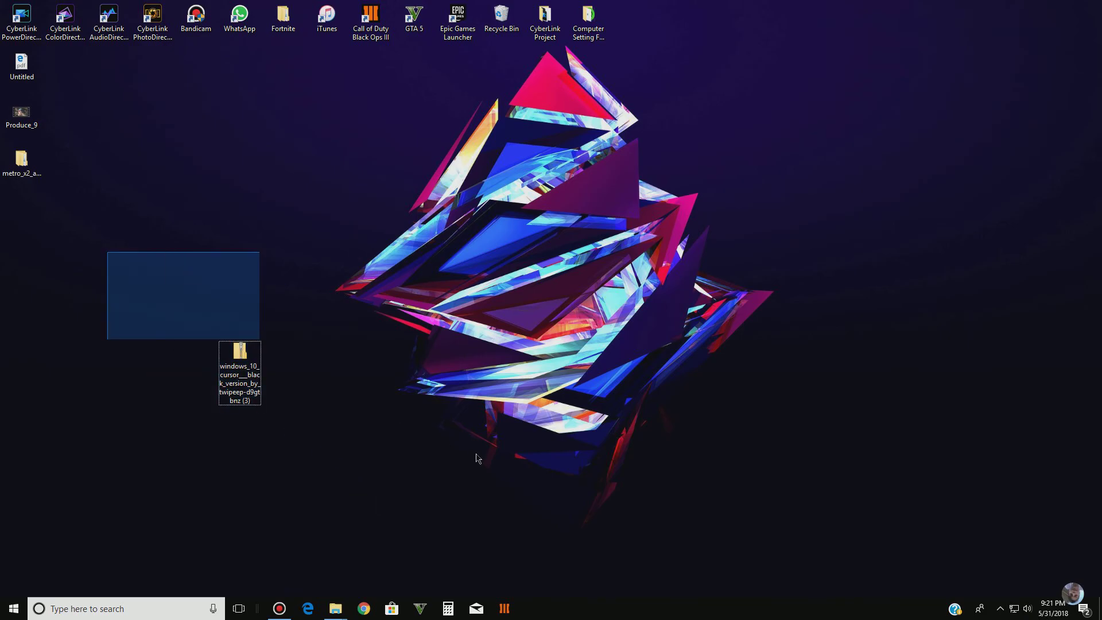
drag(247, 337, 340, 394)
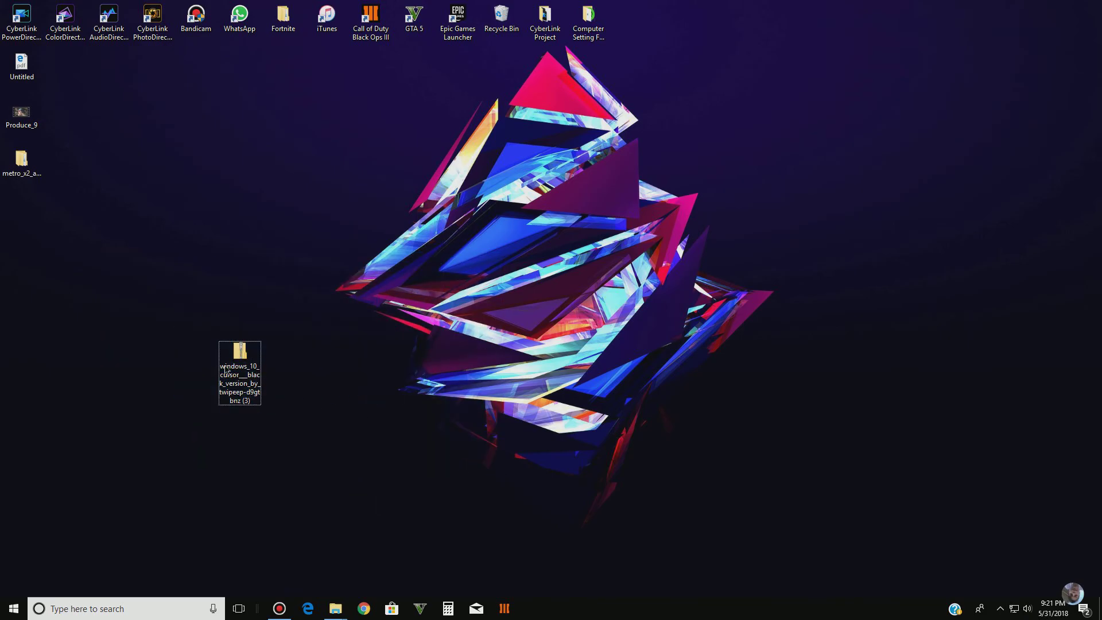
key(Return)
double_click(485, 306)
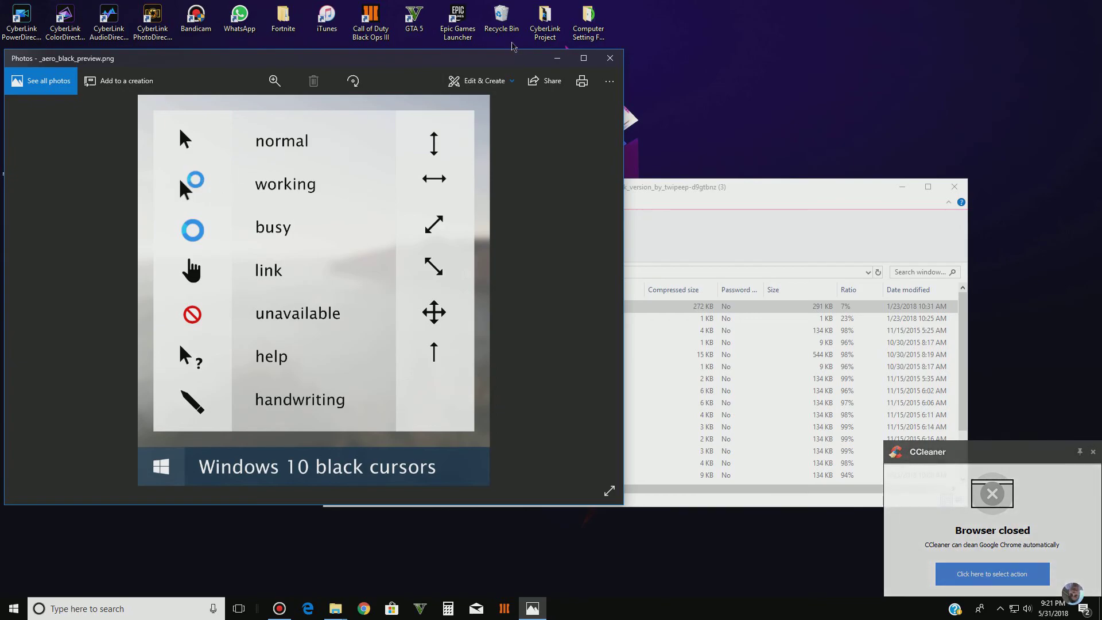
double_click(589, 20)
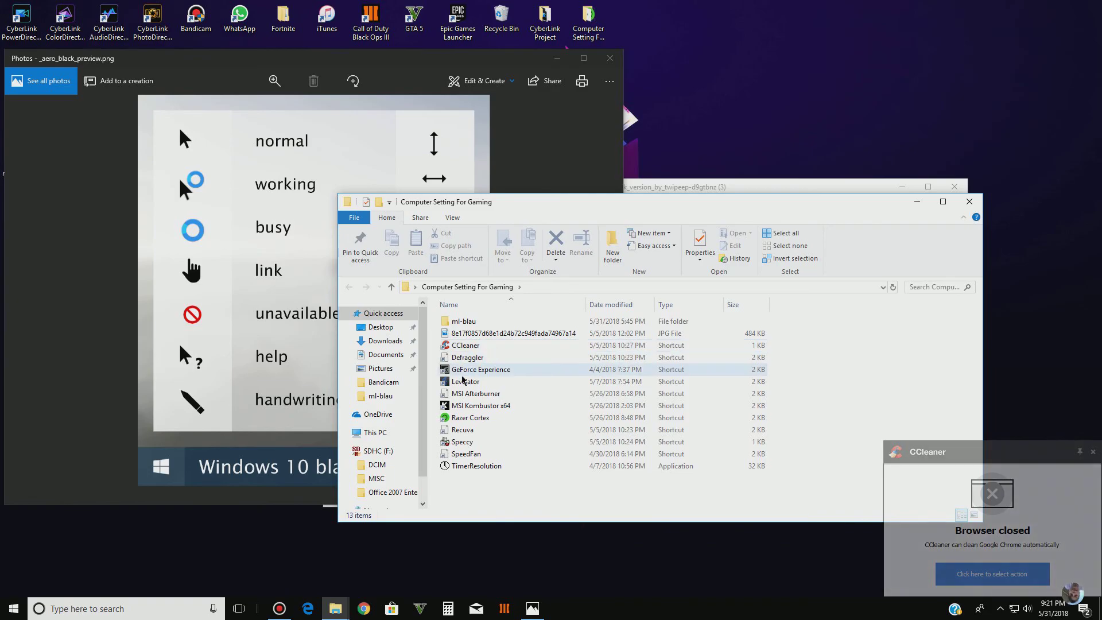
Open and close MSI Afterburner and Defraggler, start GeForce Experience, then close the folder and preview image
click(474, 394)
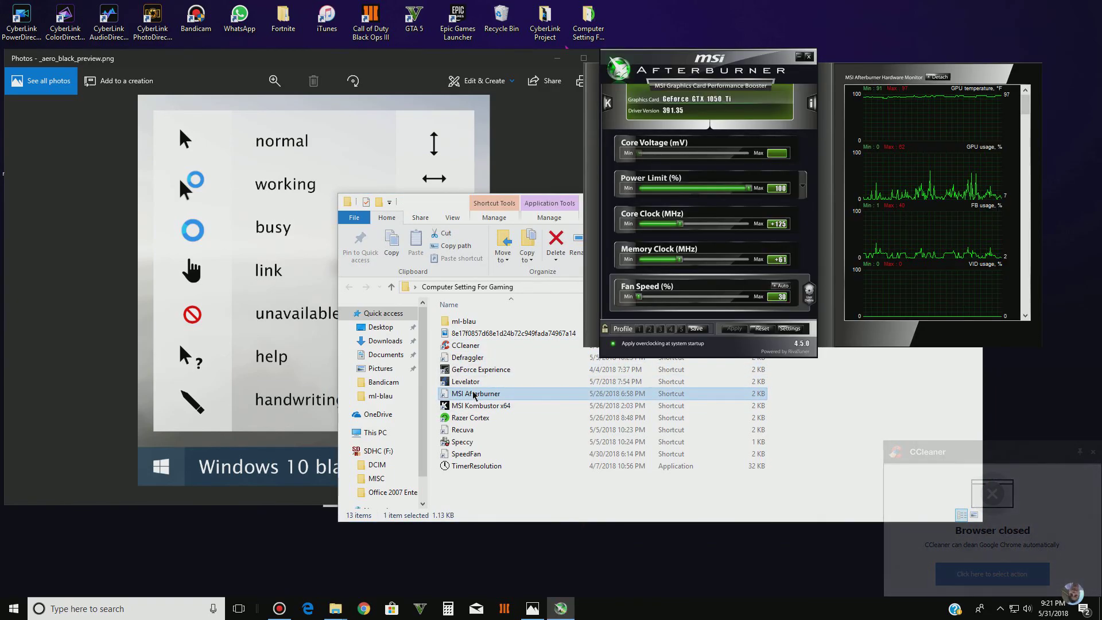
click(808, 55)
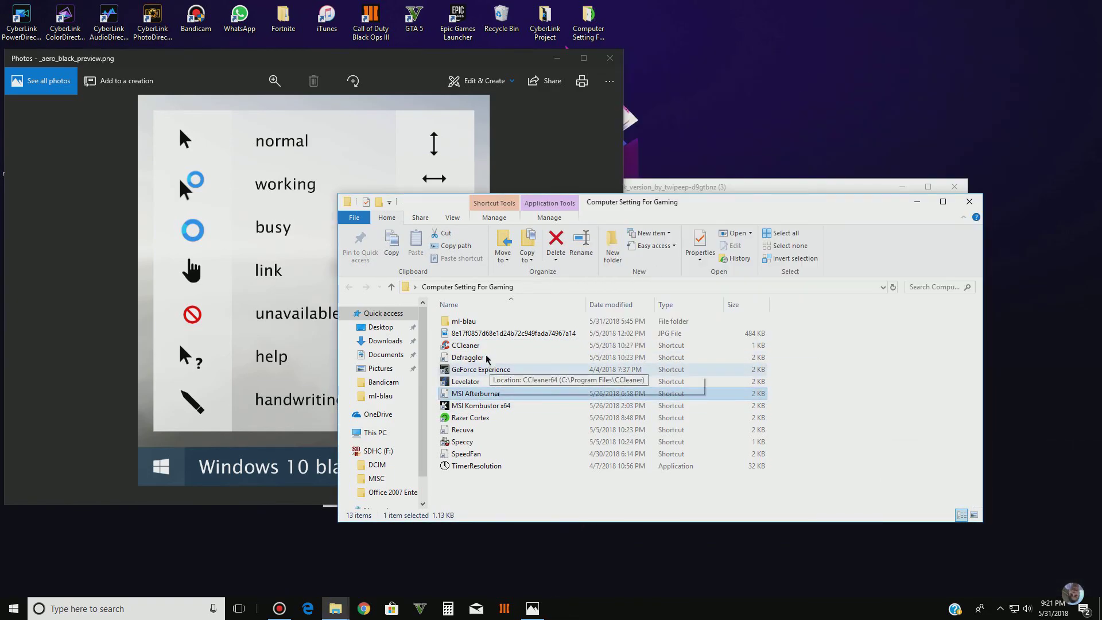
click(488, 358)
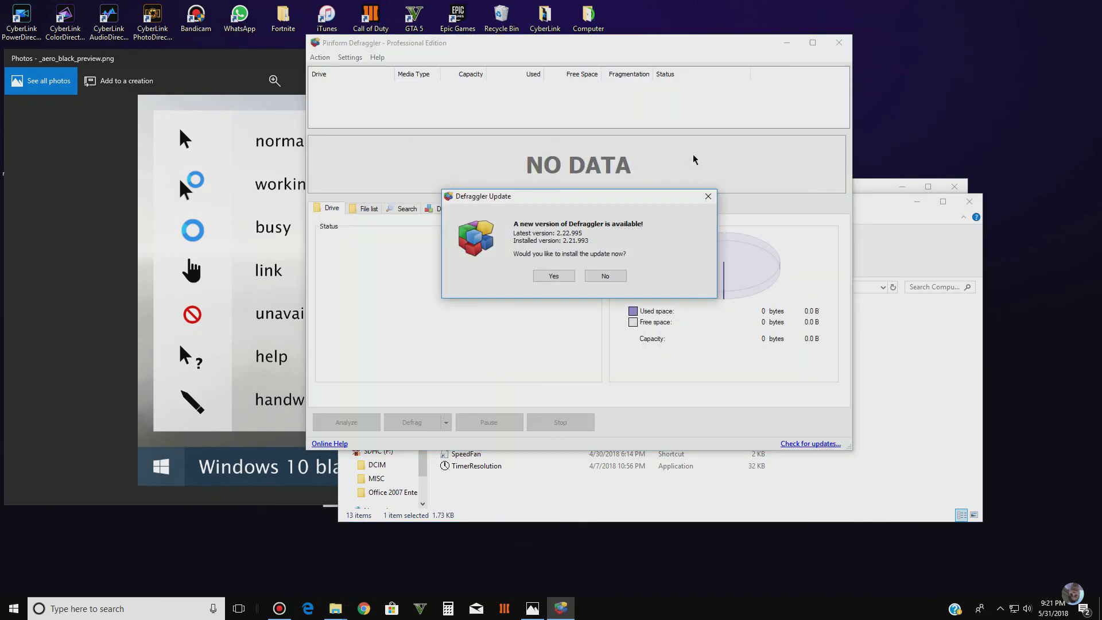
click(605, 275)
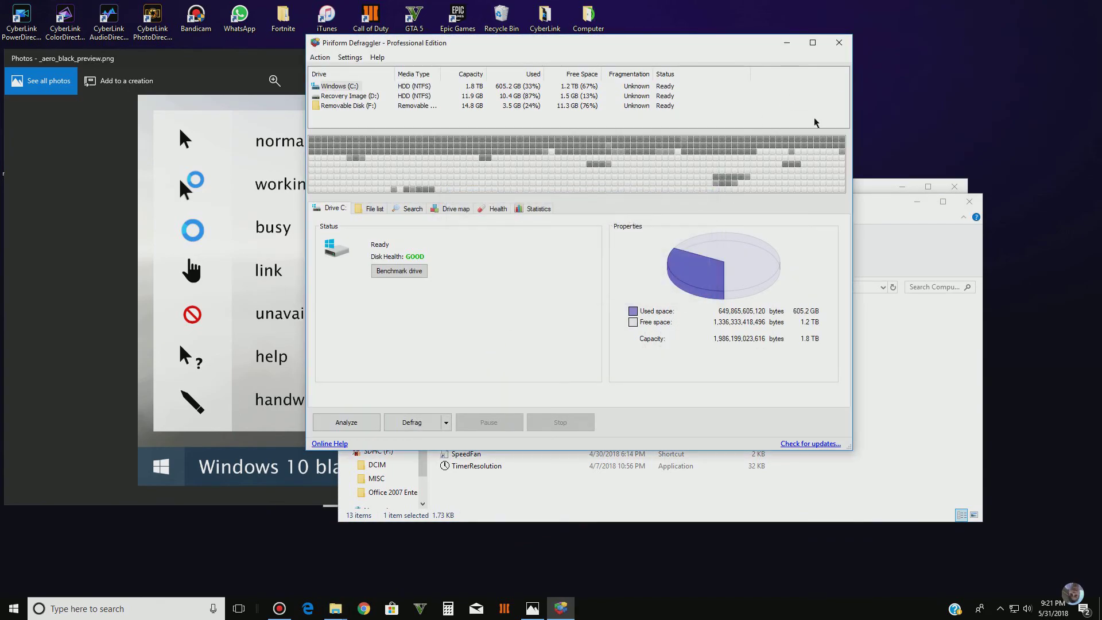
click(839, 42)
double_click(563, 373)
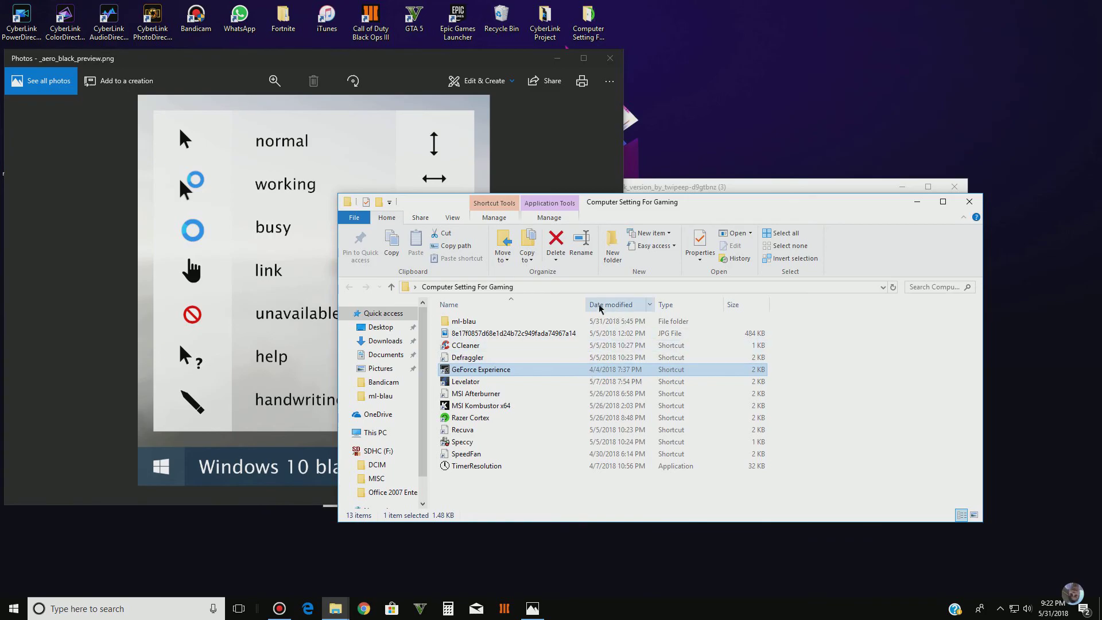
click(970, 201)
click(611, 58)
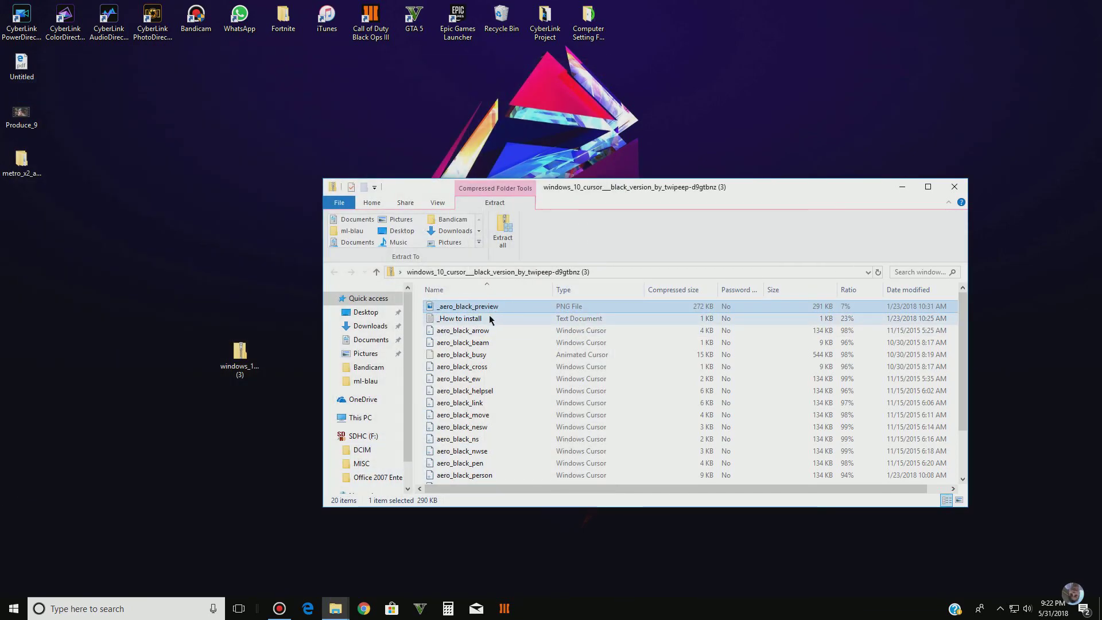
Open the zip's install.inf, allowing it through the security warning
scroll(488, 315, down, 2)
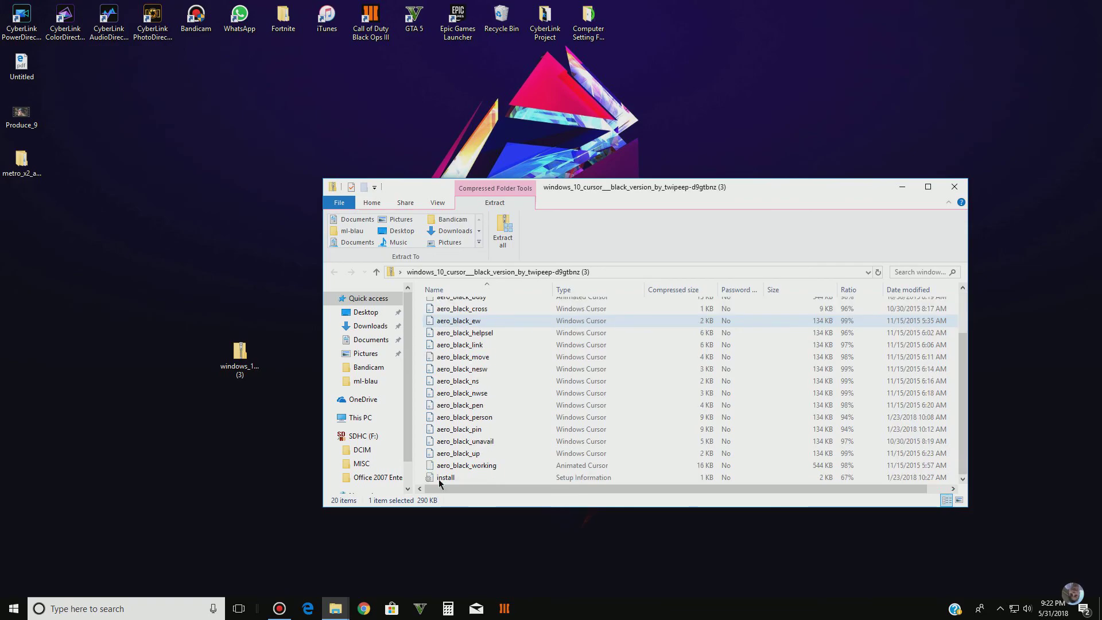
double_click(438, 478)
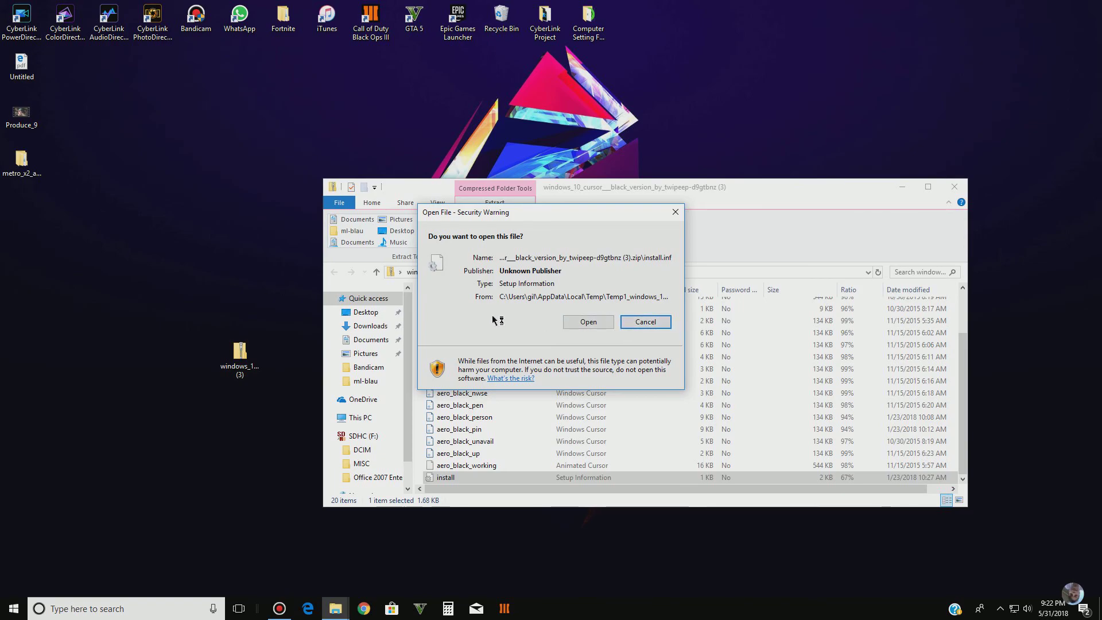
click(603, 325)
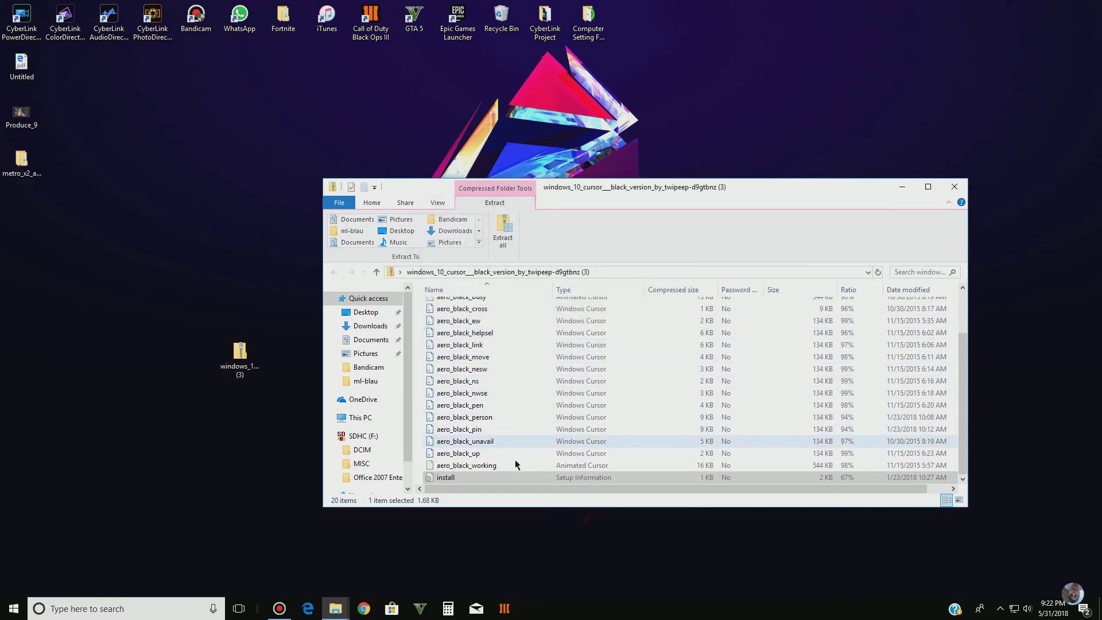
Extract all the zip's cursor files into a folder on the Desktop
right_click(480, 479)
right_click(449, 478)
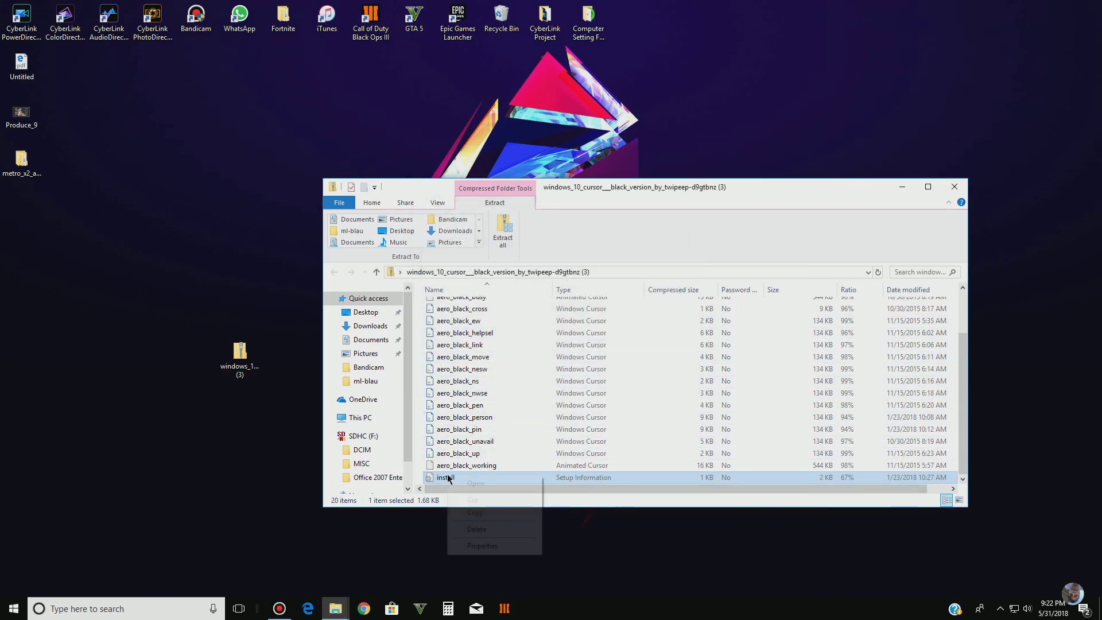
click(476, 417)
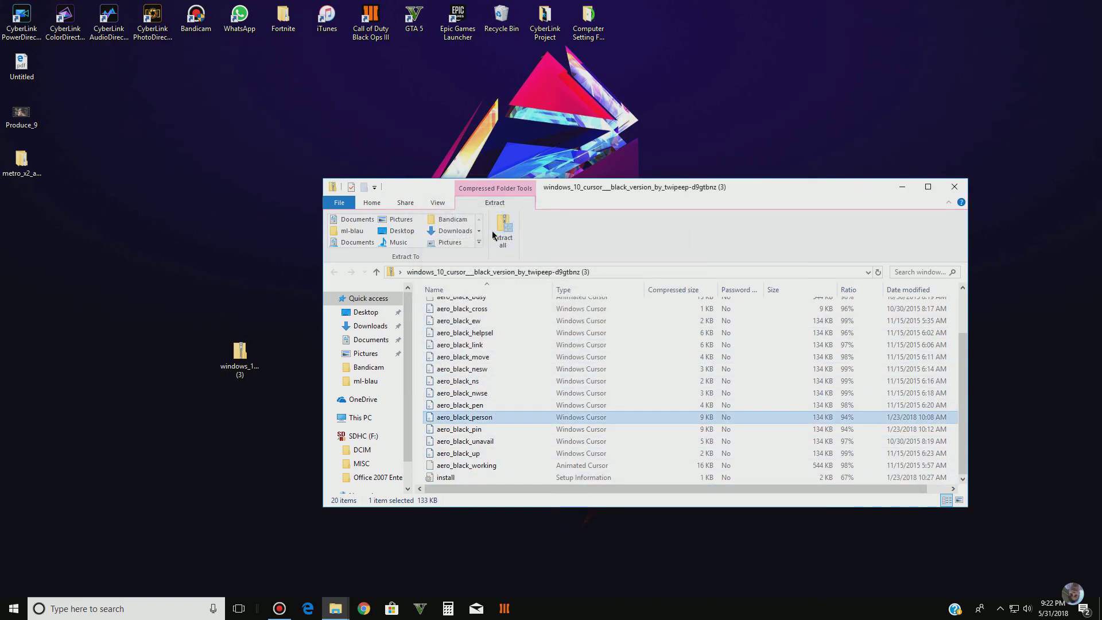
click(503, 233)
click(644, 416)
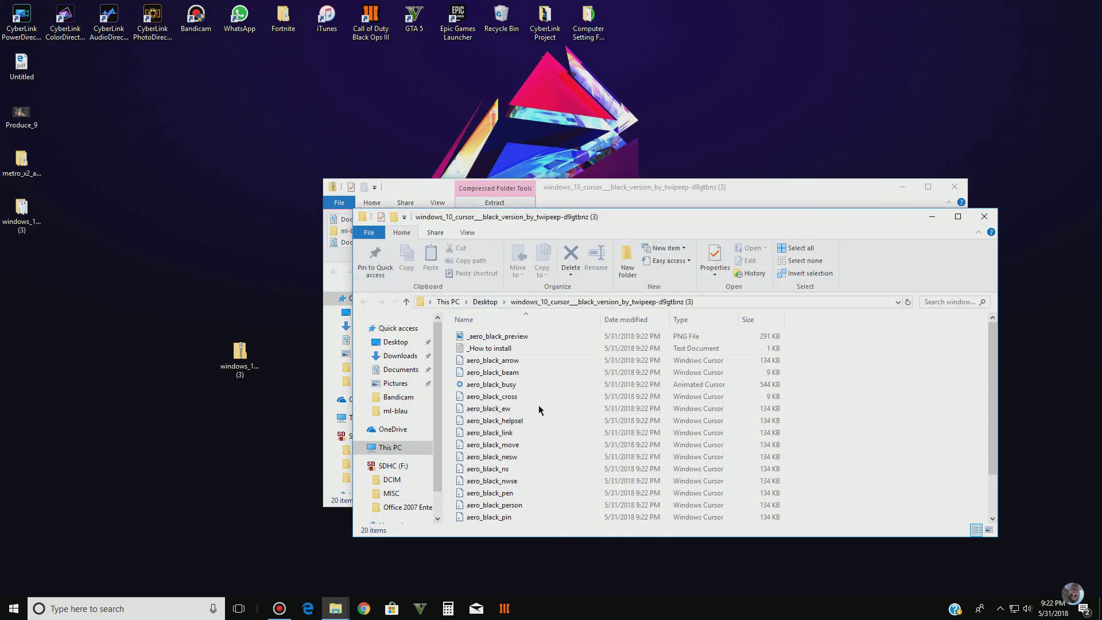
Install the cursor scheme via install.inf's Install command, confirm the warning, and close both Explorer windows
scroll(517, 470, down, 2)
click(486, 518)
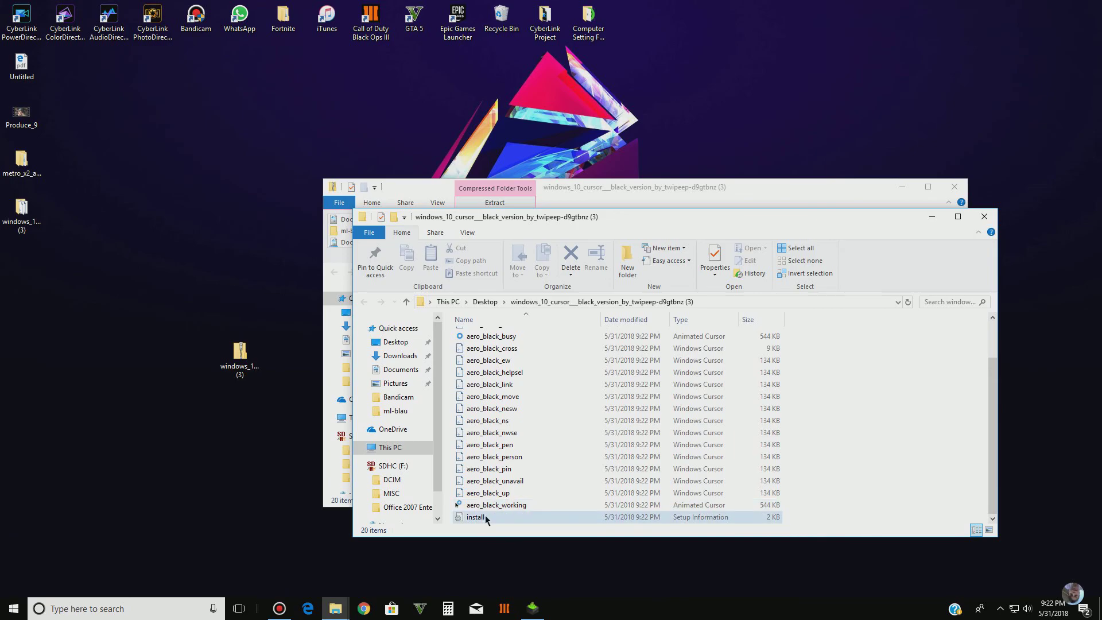
right_click(485, 517)
click(528, 285)
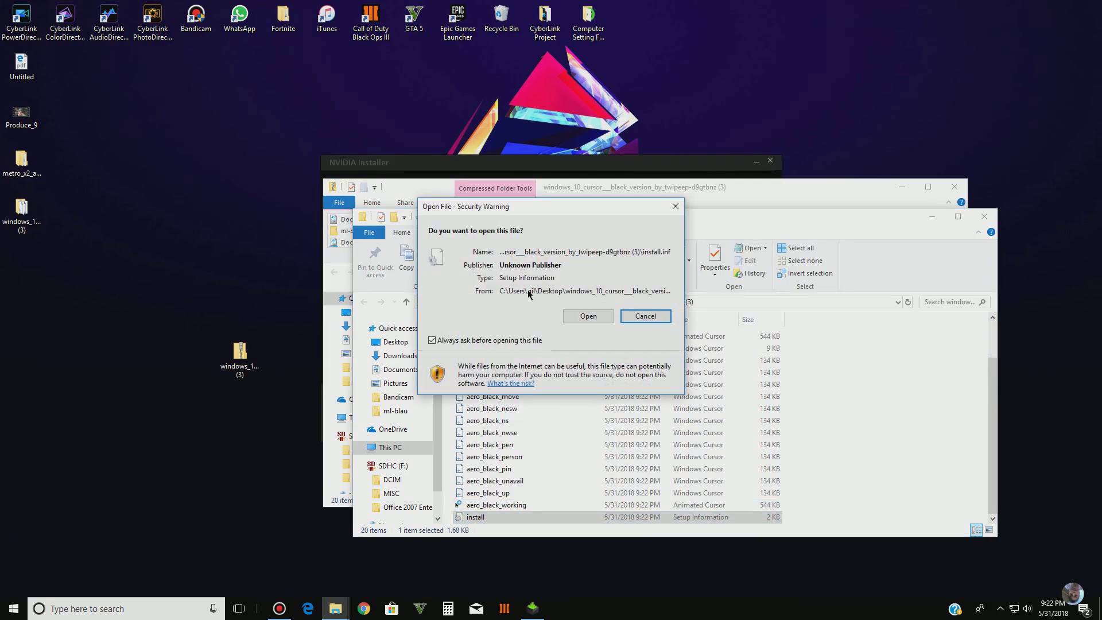
click(588, 316)
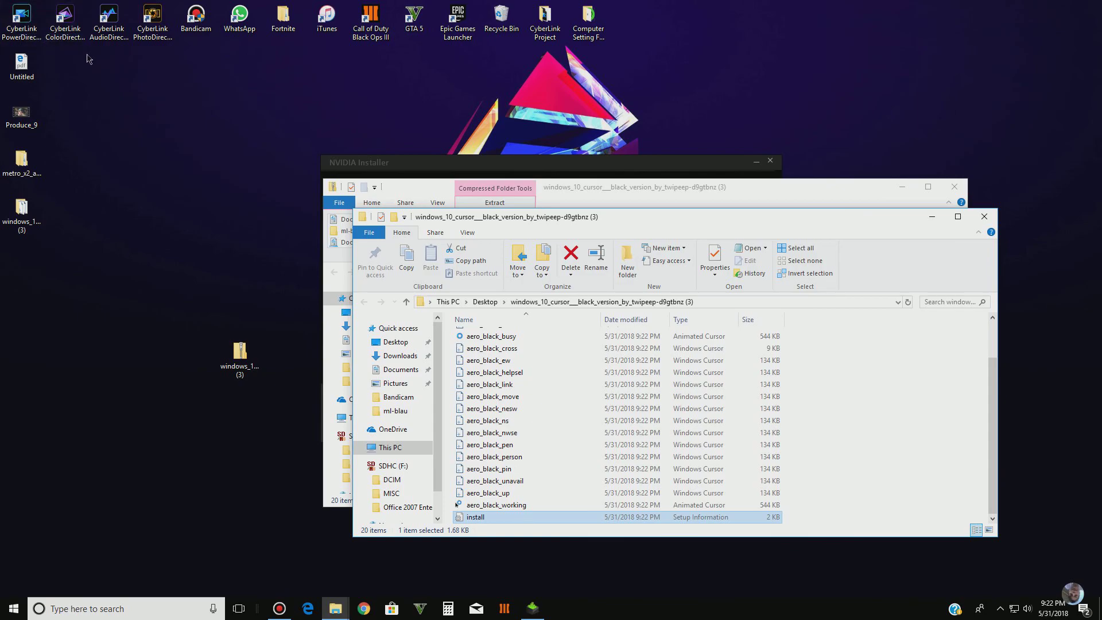
click(985, 217)
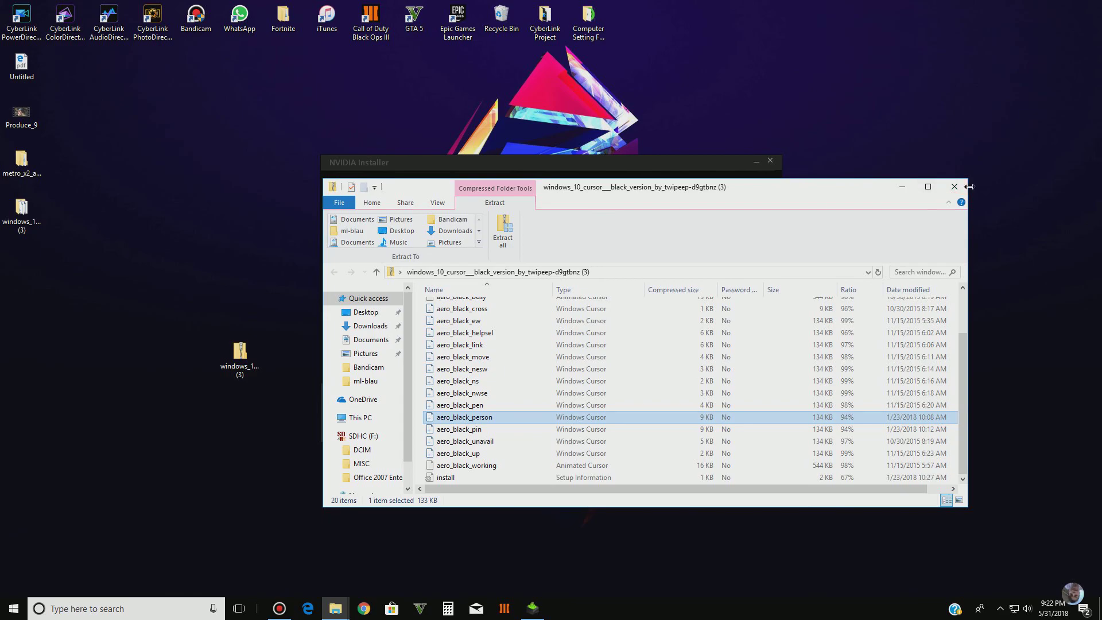
click(954, 187)
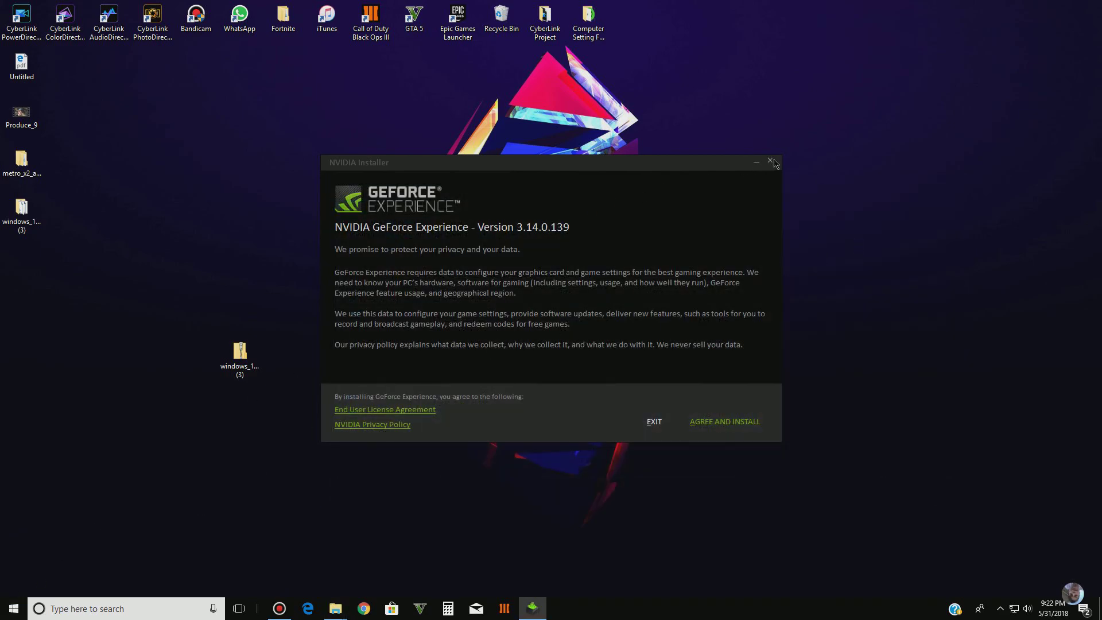
Agree to install GeForce Experience, then launch Control Panel from a 'control' Start search
click(727, 422)
key(super)
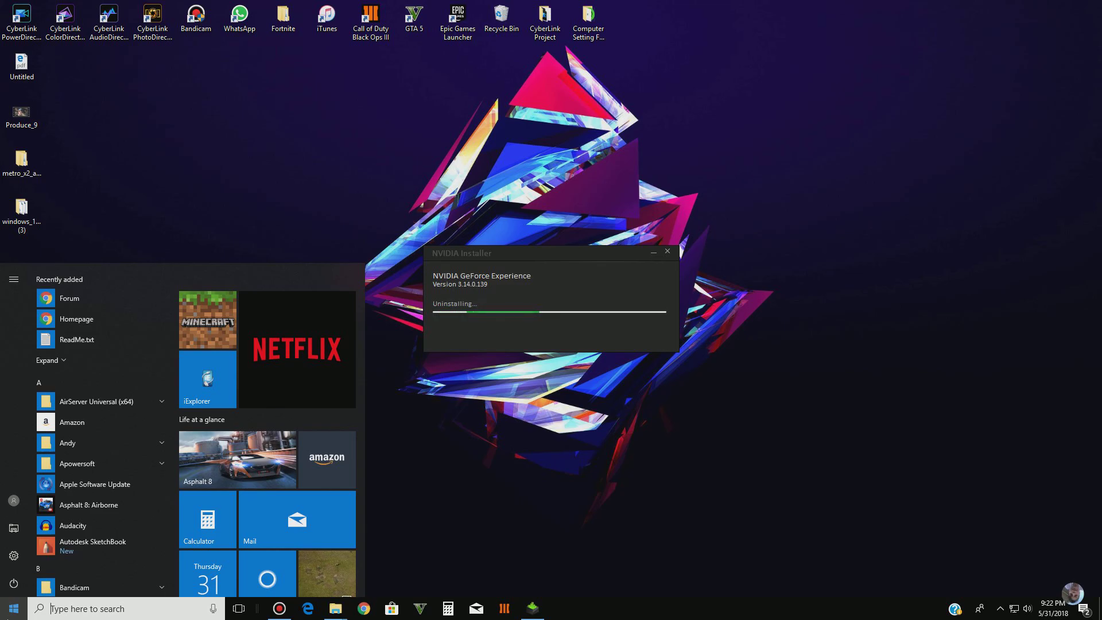
text(conrt)
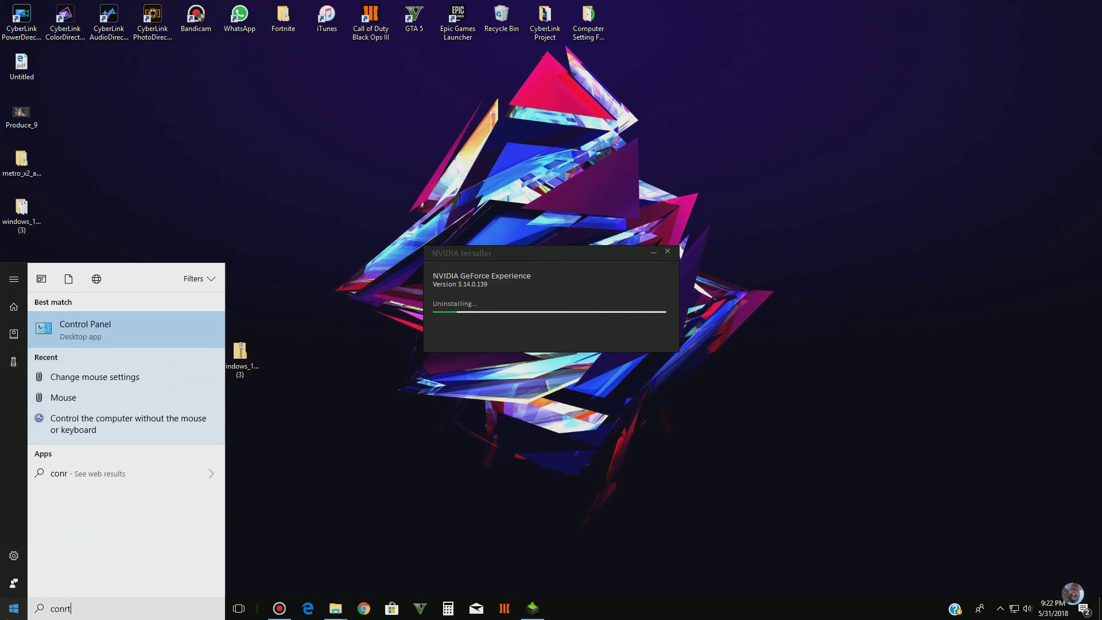
key(BackSpace)
key(BackSpace)
text(tr)
key(Return)
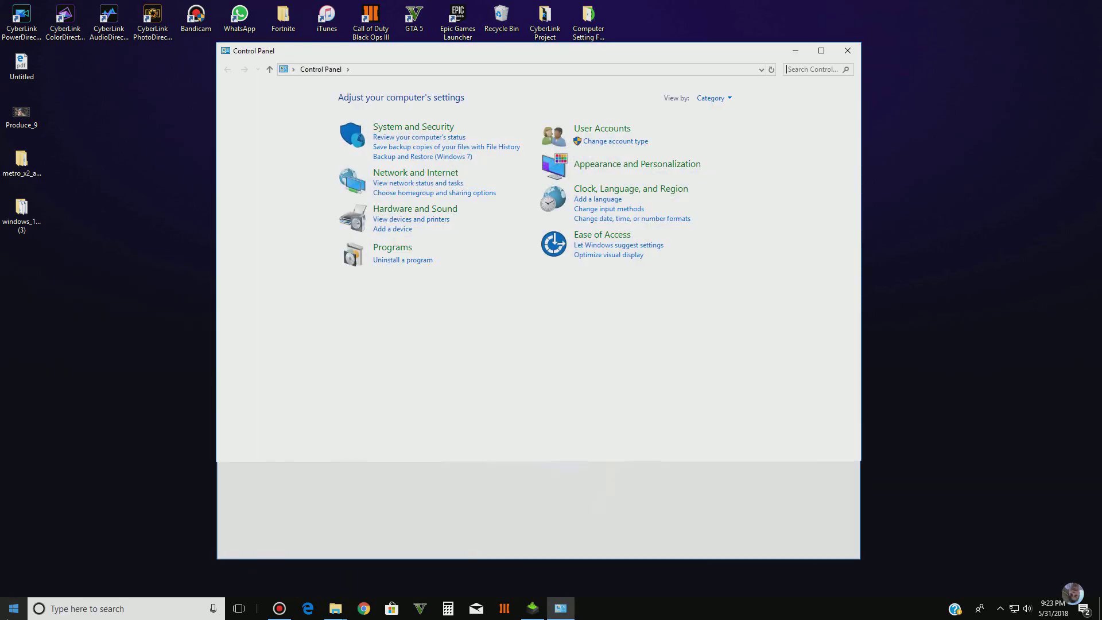
Search Control Panel for 'mouse' and open Change mouse settings
click(800, 70)
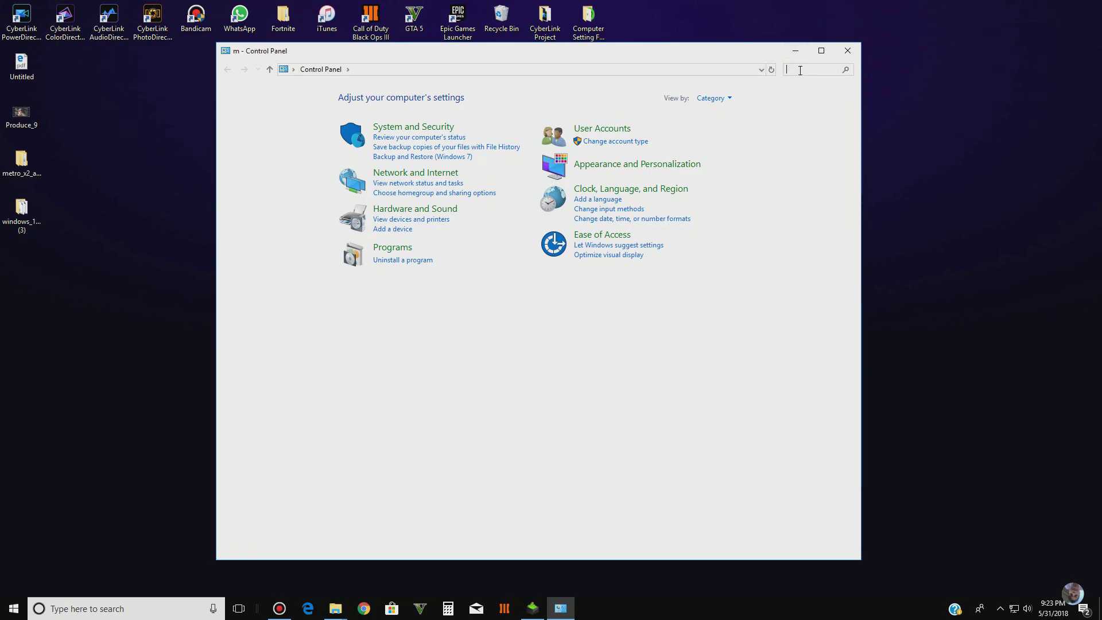
text(mouse)
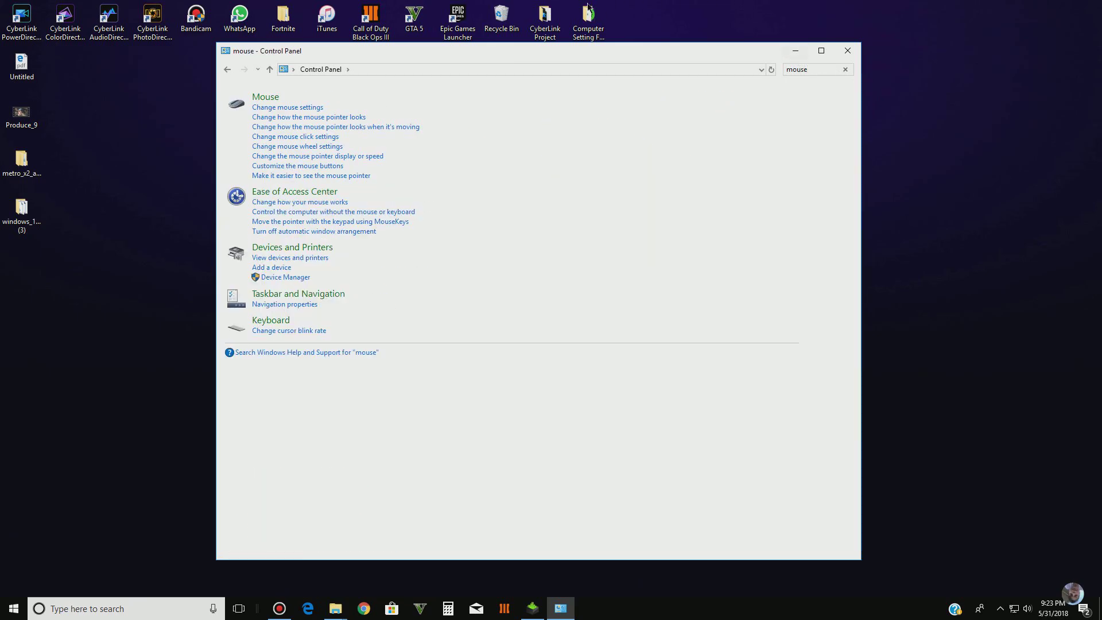
click(305, 111)
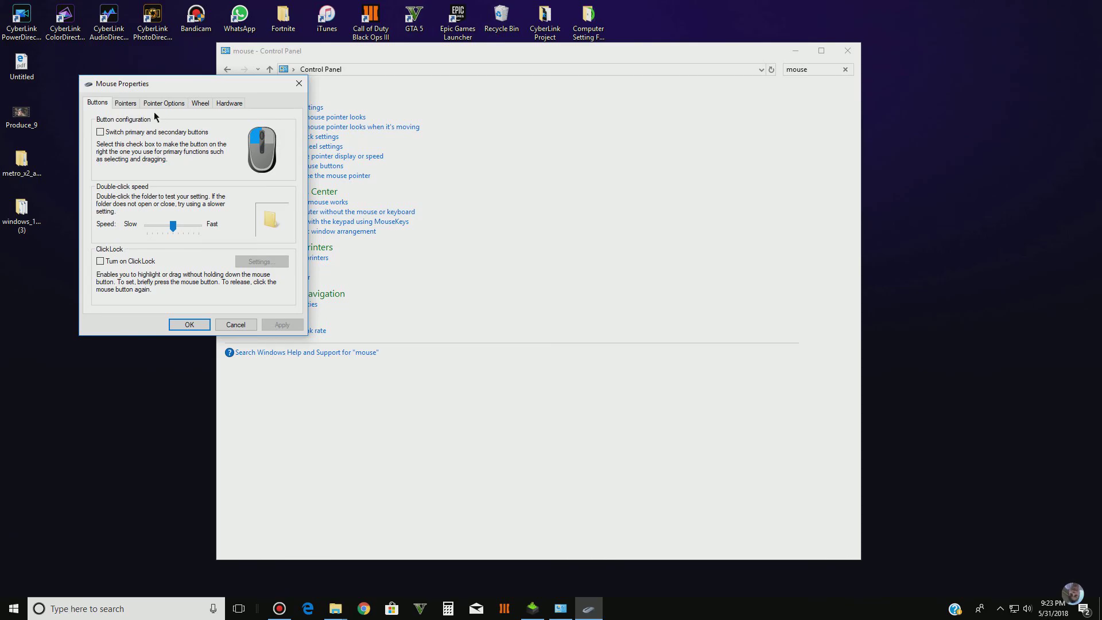
Select the Windows black pointer scheme, apply it, and confirm replacing the saved scheme
click(126, 103)
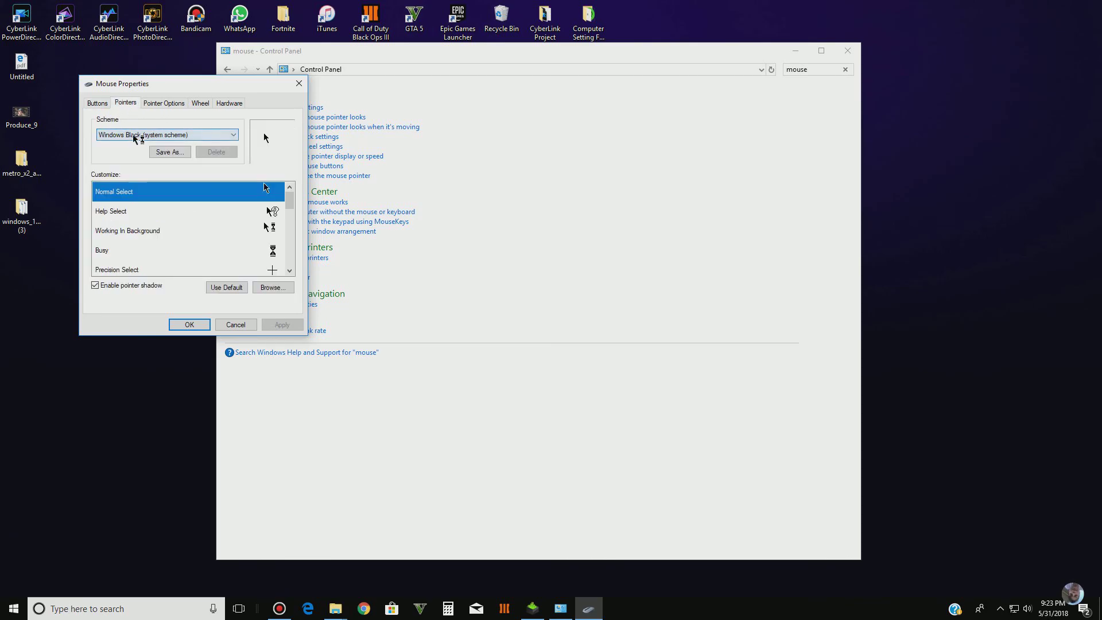
click(154, 135)
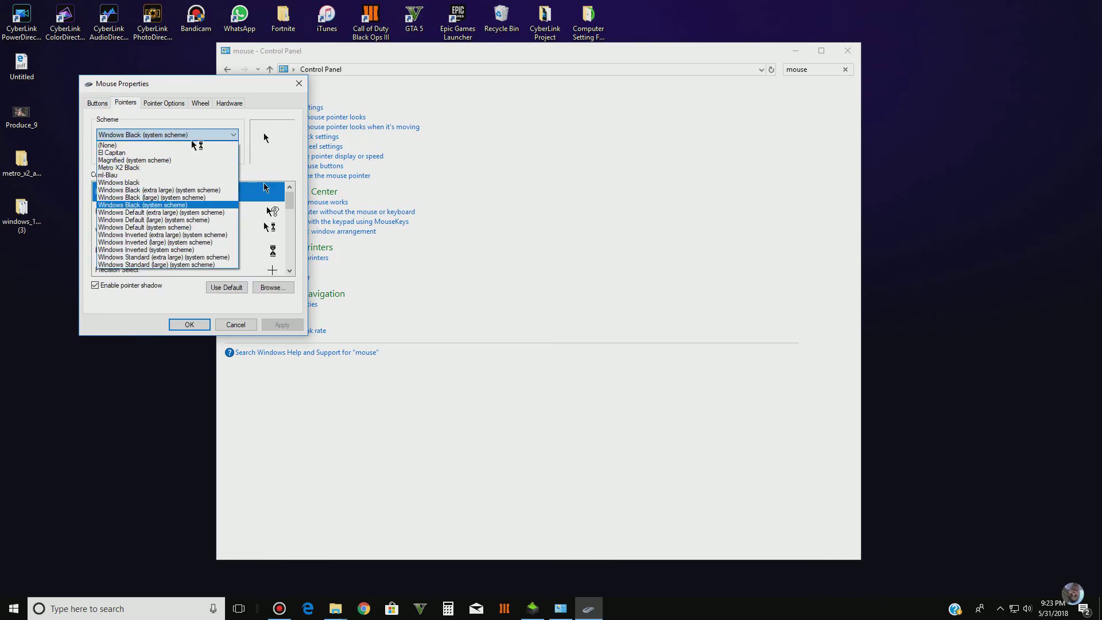
click(161, 182)
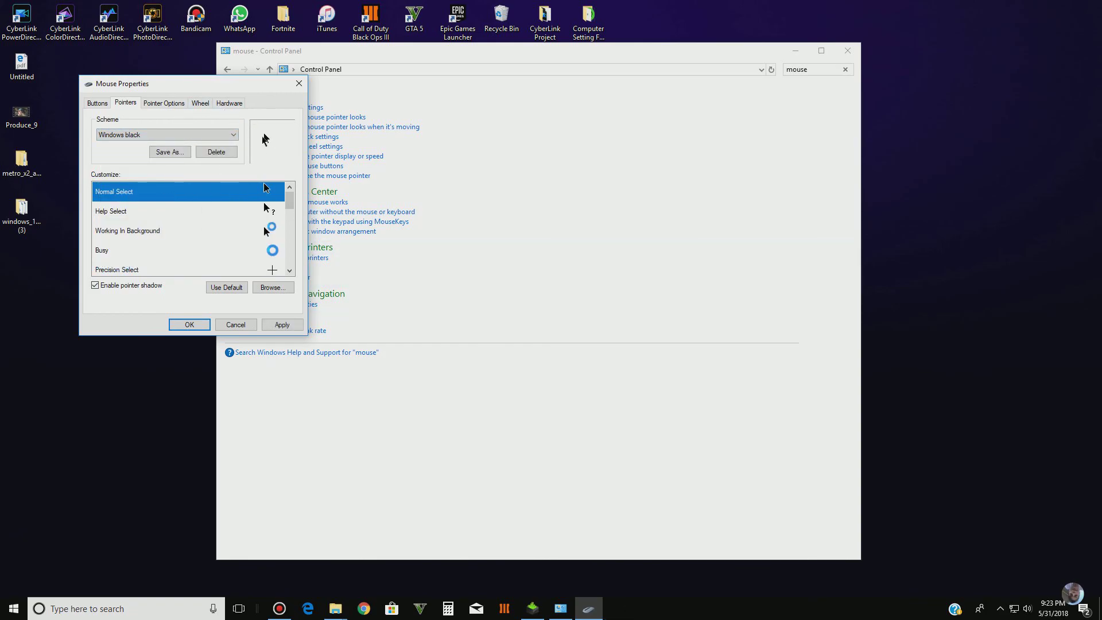
scroll(262, 214, down, 2)
scroll(262, 214, up, 2)
scroll(262, 214, down, 1)
scroll(262, 214, up, 1)
click(282, 324)
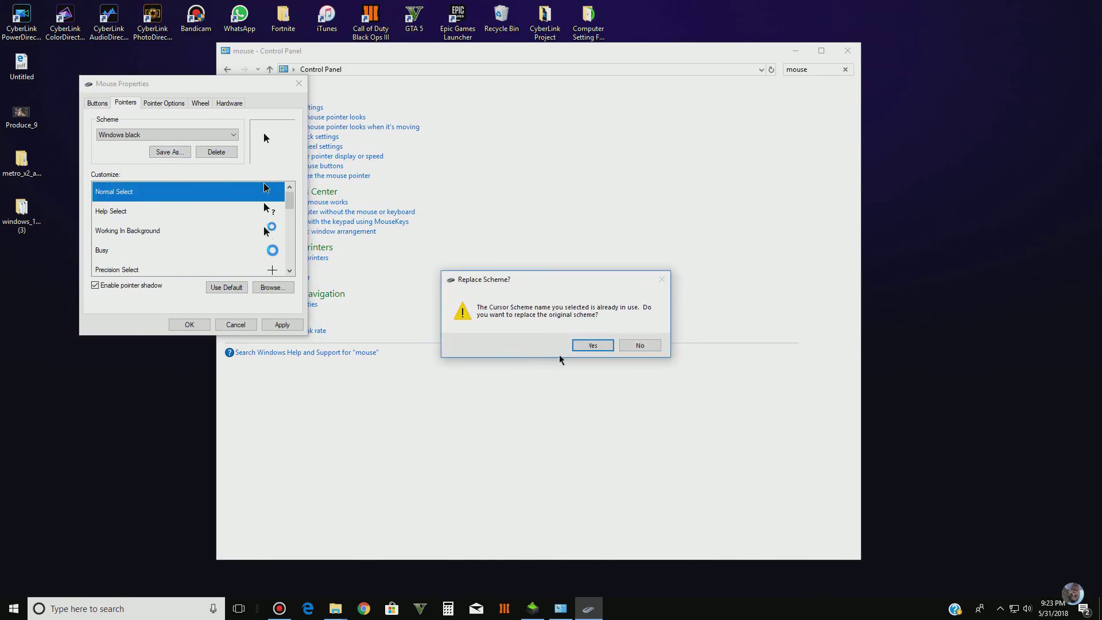
click(594, 348)
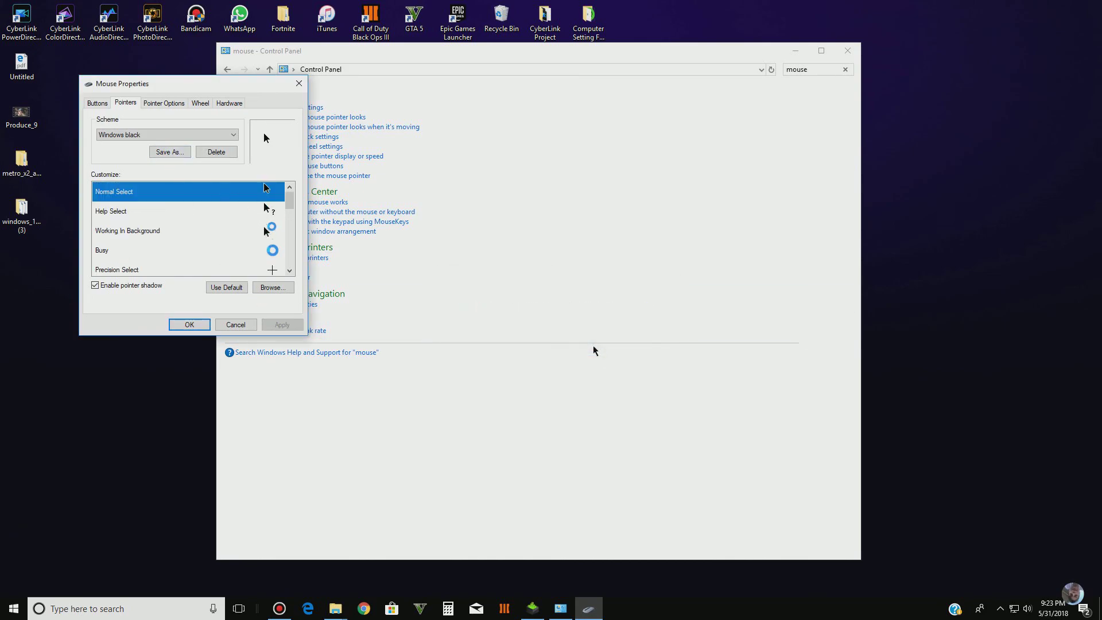
click(367, 394)
Try the ml-Blau pointer scheme by selecting and applying it
click(796, 51)
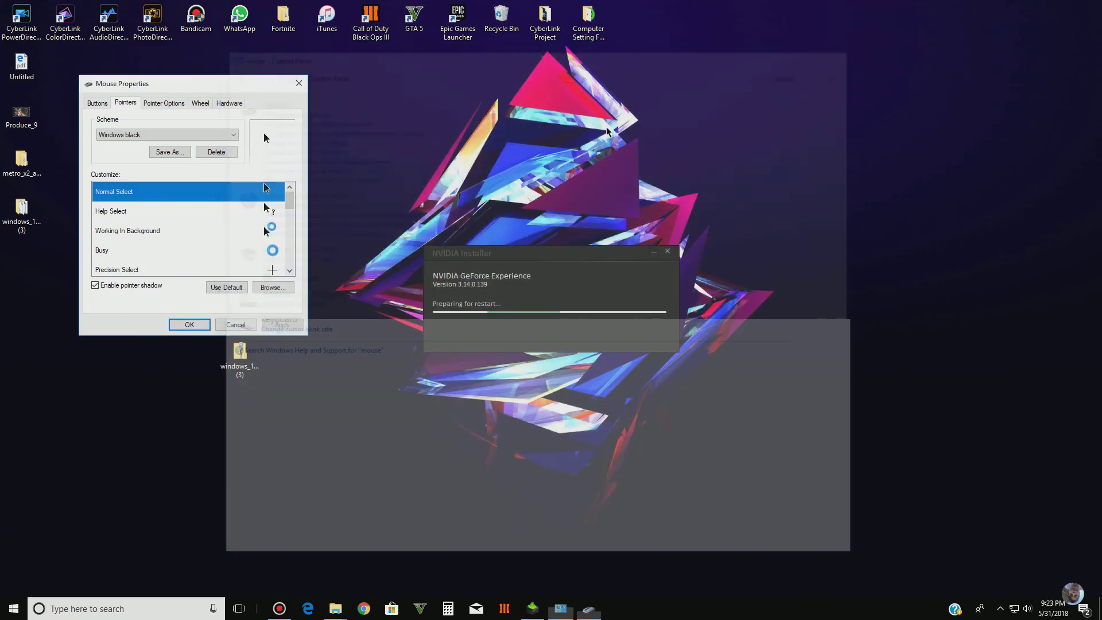
click(195, 135)
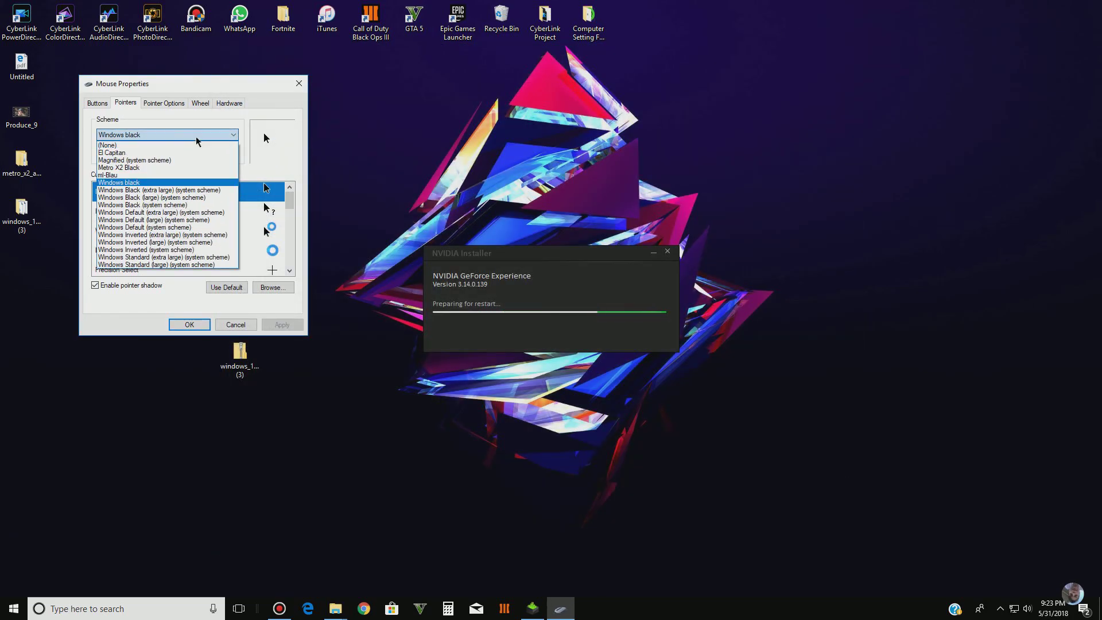
click(133, 174)
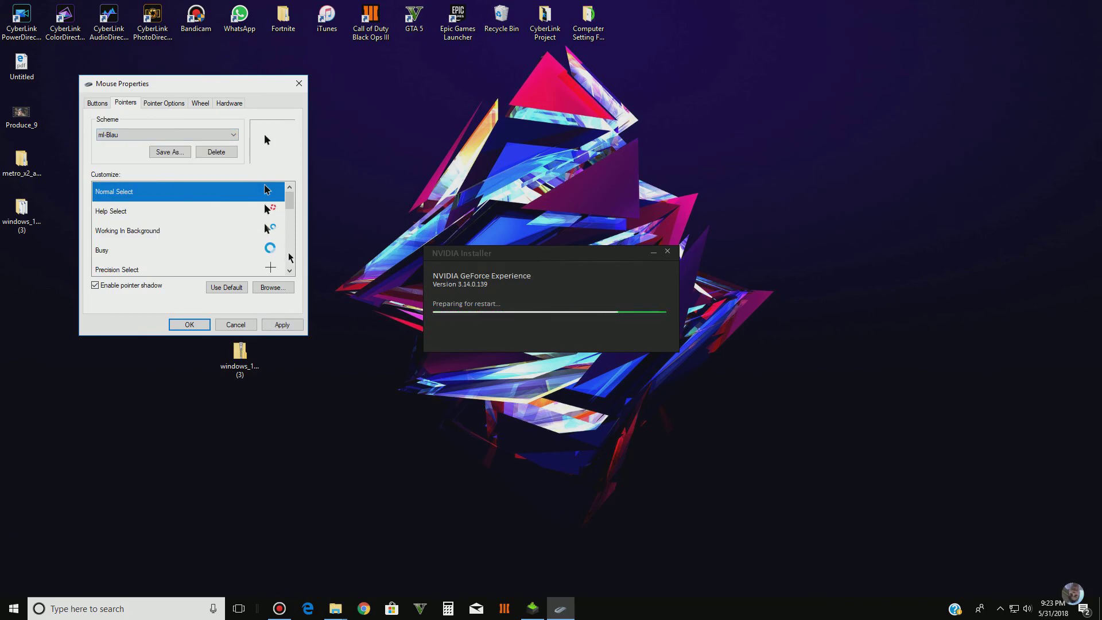
click(282, 324)
click(133, 403)
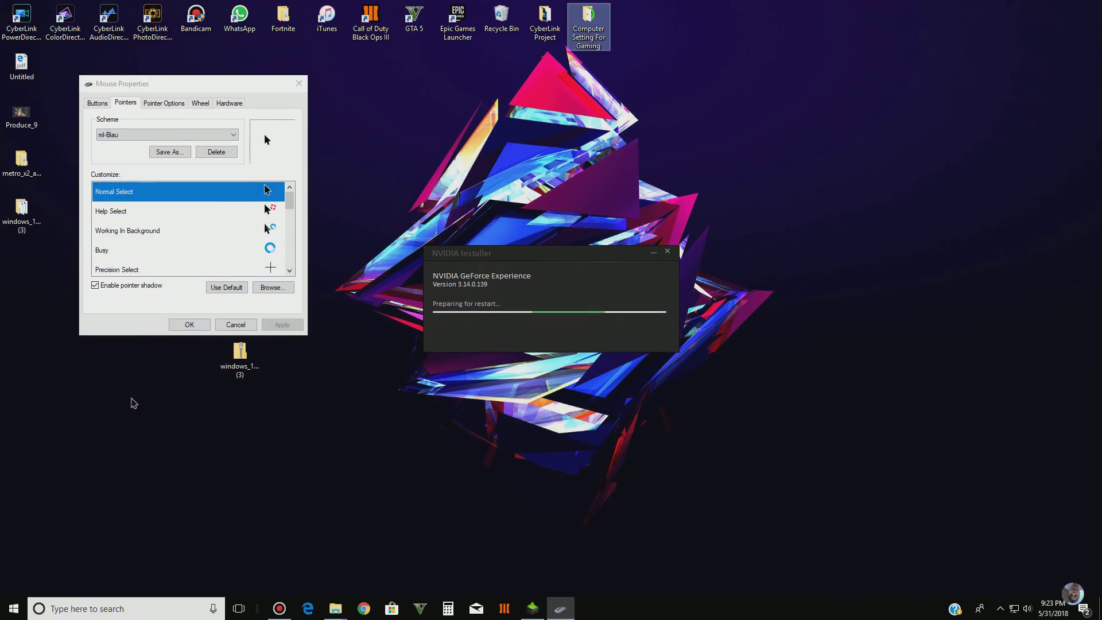
drag(181, 422, 91, 386)
Apply the Metro X2 Black pointer scheme instead and close Mouse Properties with OK
click(143, 136)
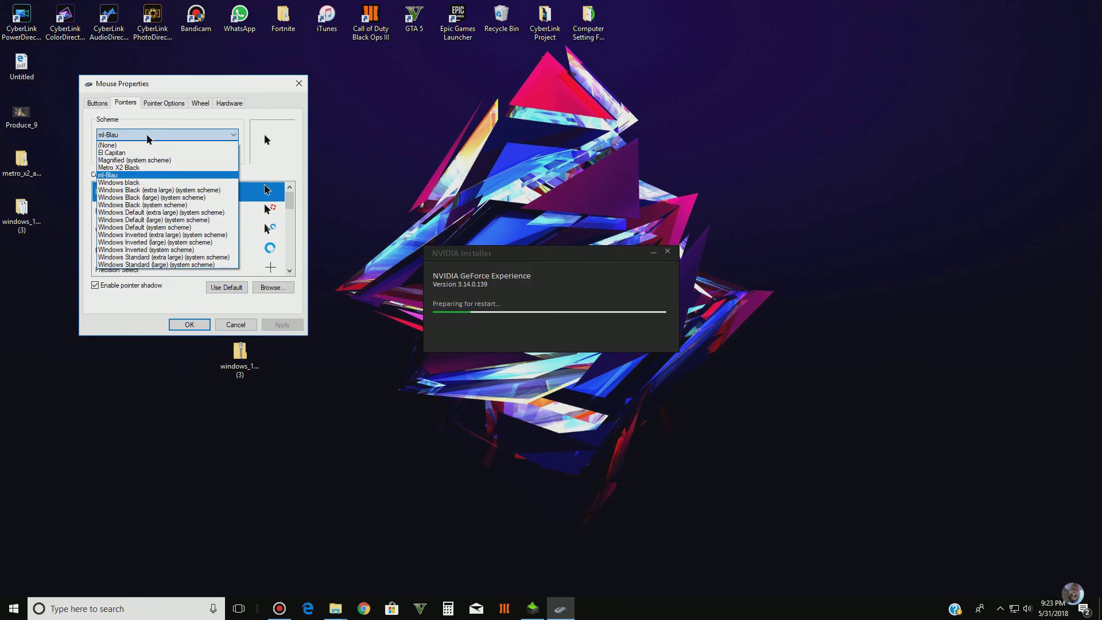
click(148, 168)
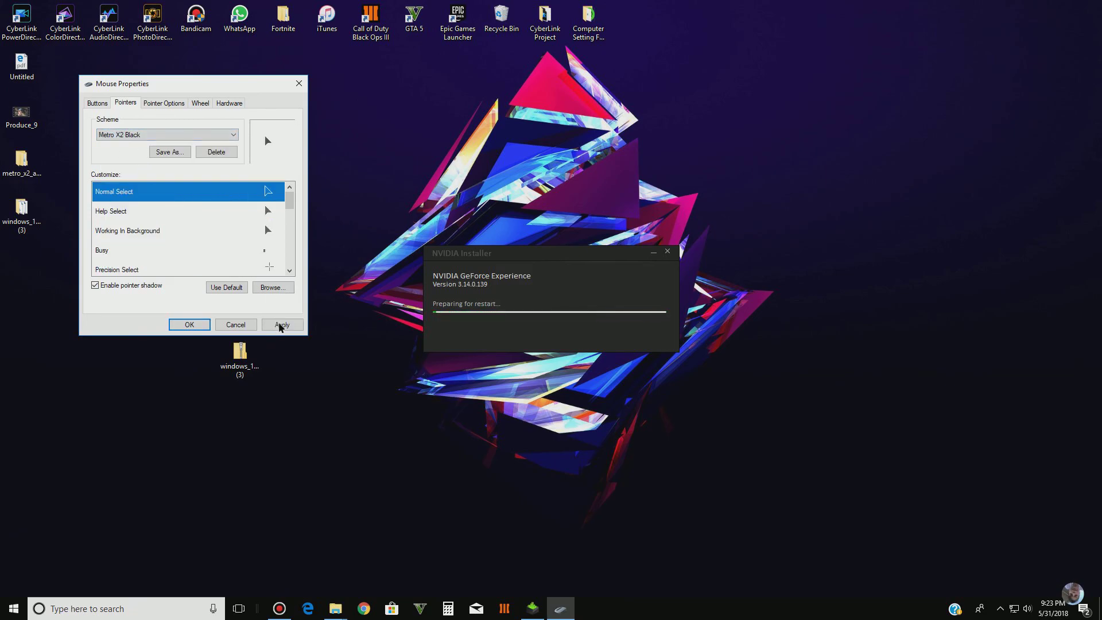
click(280, 325)
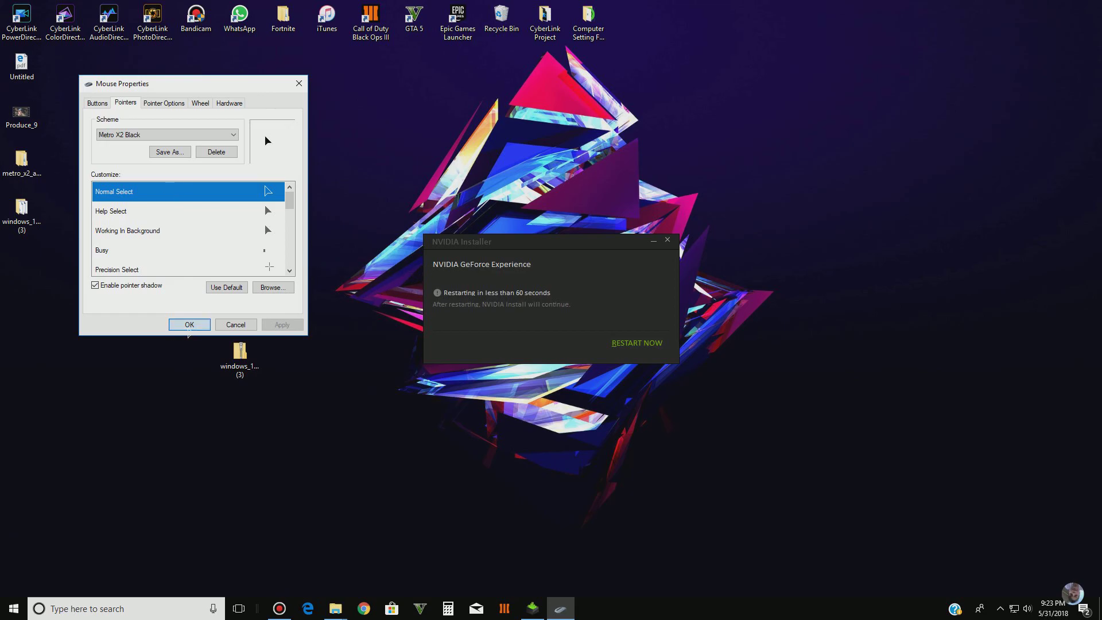
click(190, 325)
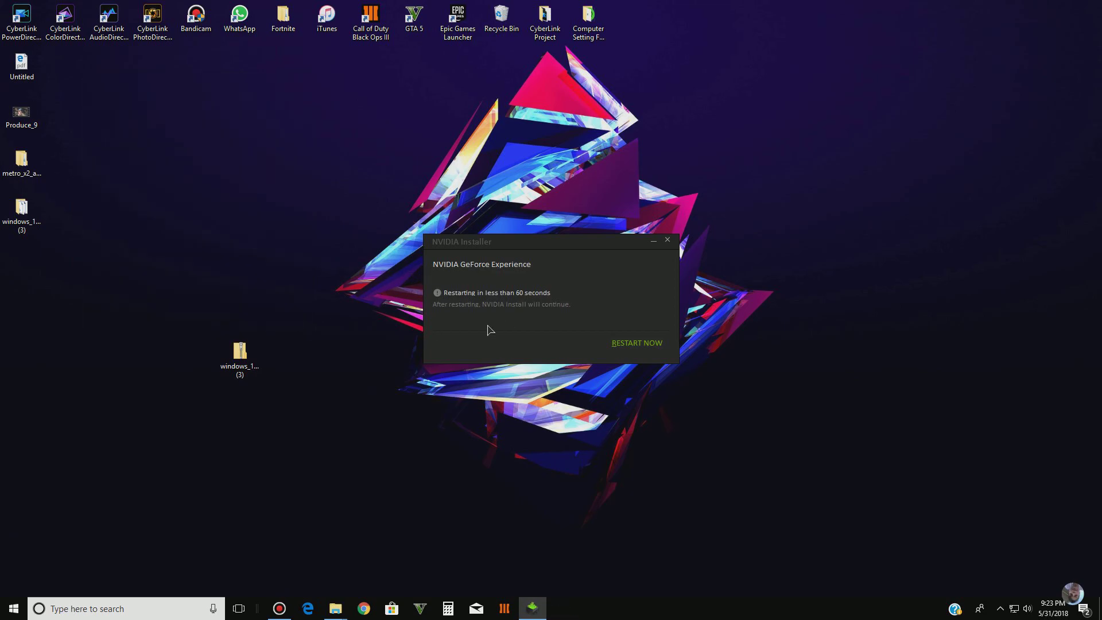
Reopen Control Panel via Start search 'control' and open mouse settings through a Control Panel search
right_click(327, 408)
click(13, 609)
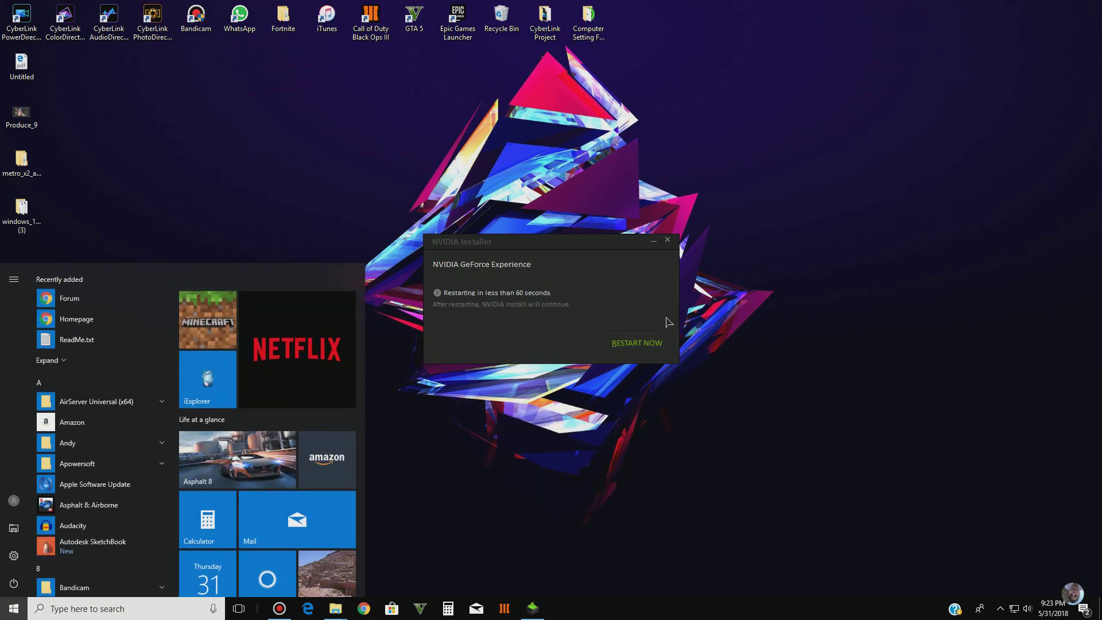
text(control)
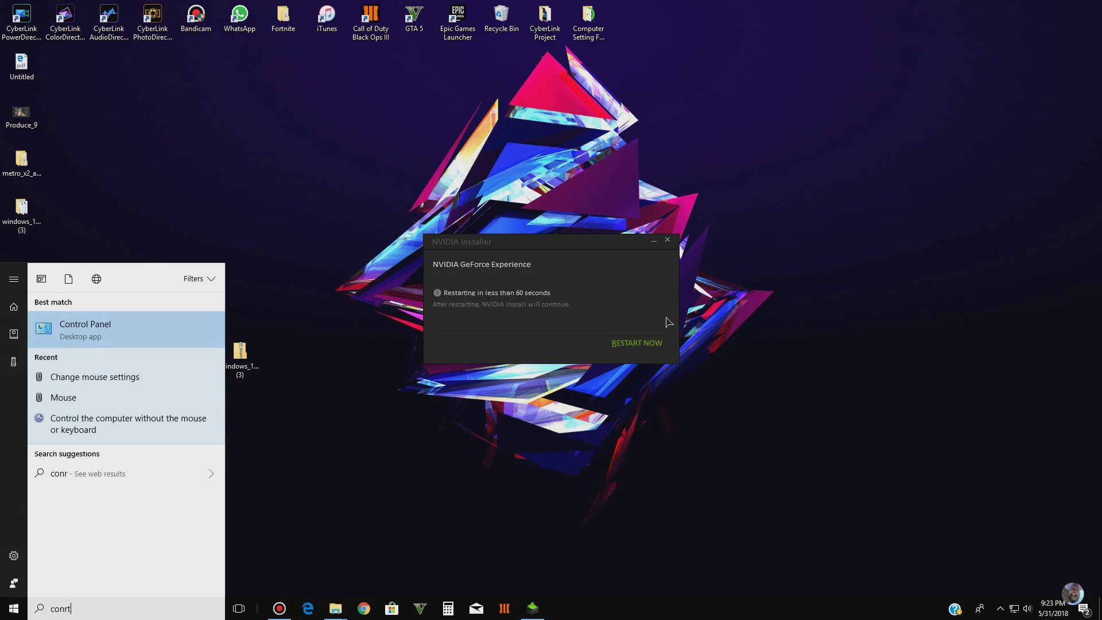
key(Return)
click(807, 70)
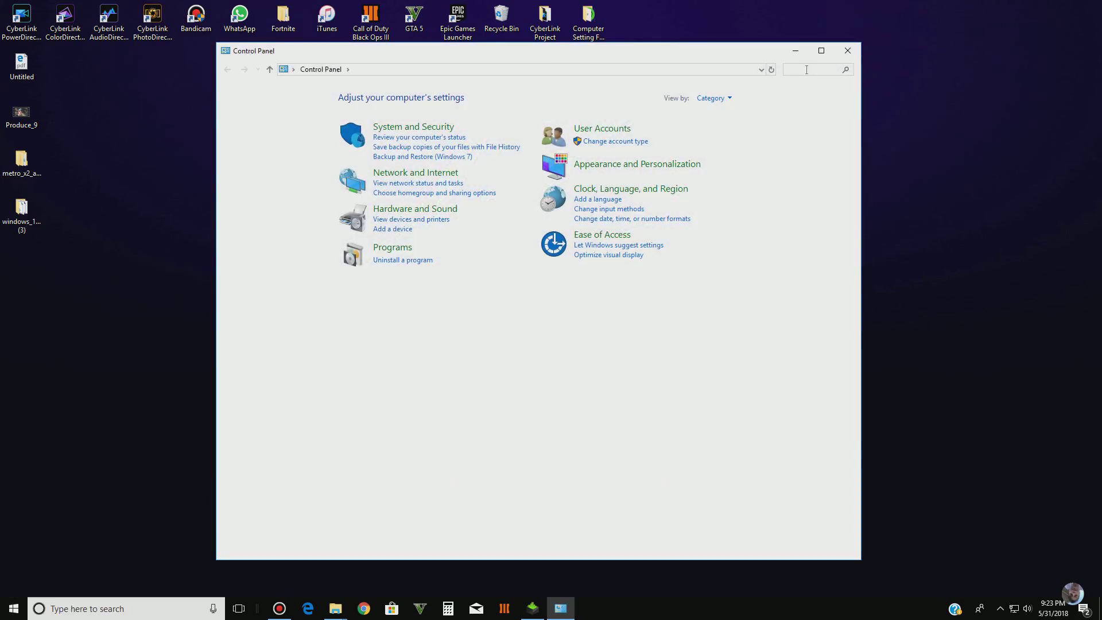
text(moius)
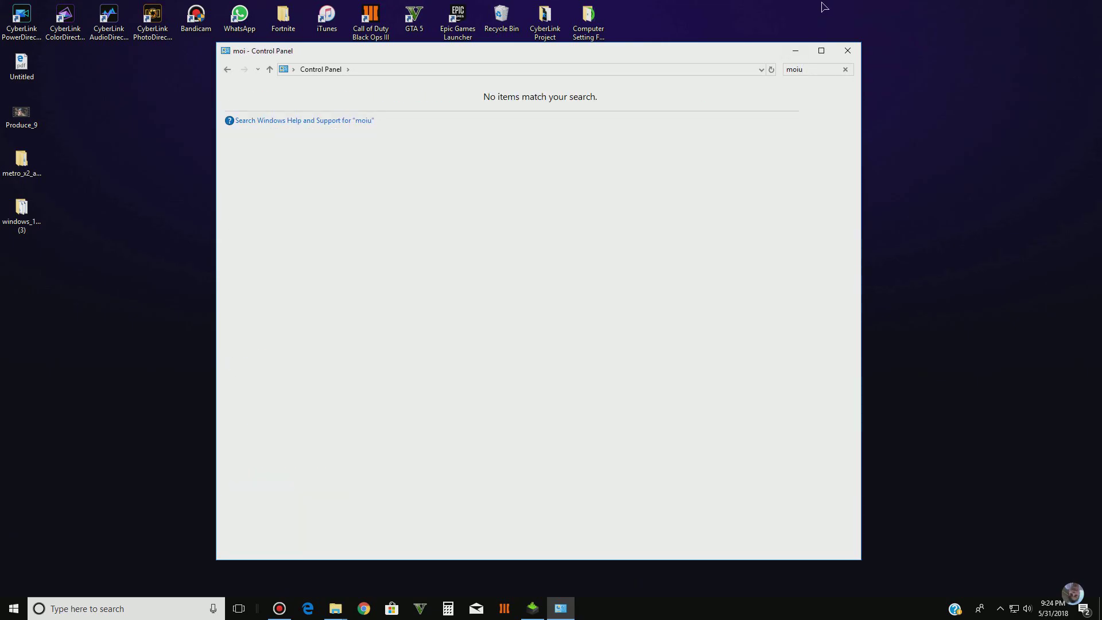
key(BackSpace)
key(BackSpace)
click(287, 107)
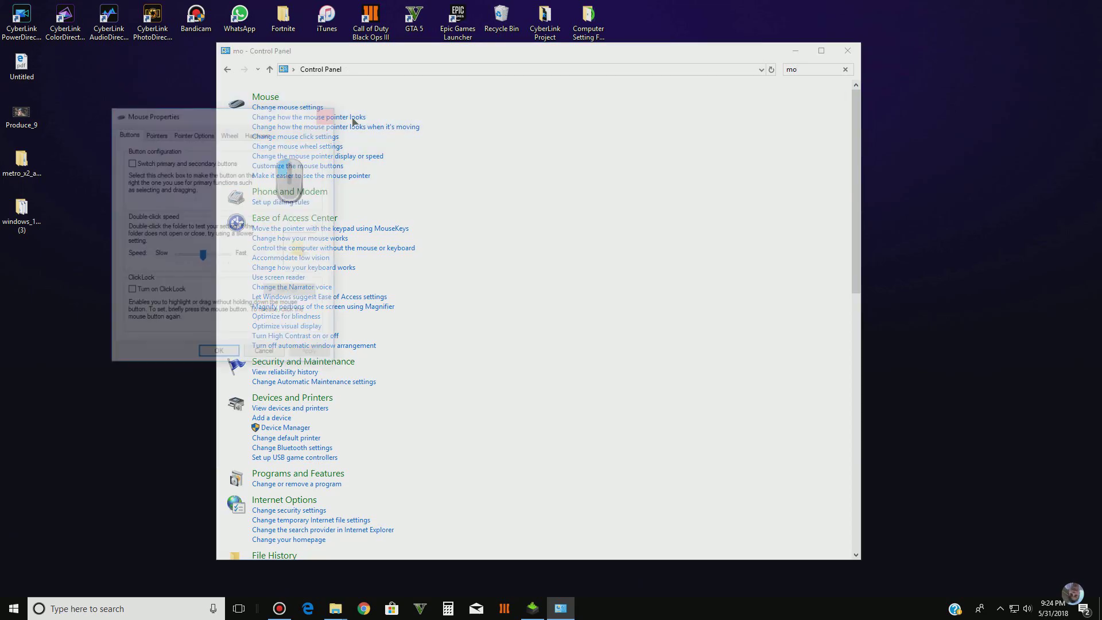
Set the pointer scheme back to Windows black, accept with OK, and close Control Panel
click(155, 133)
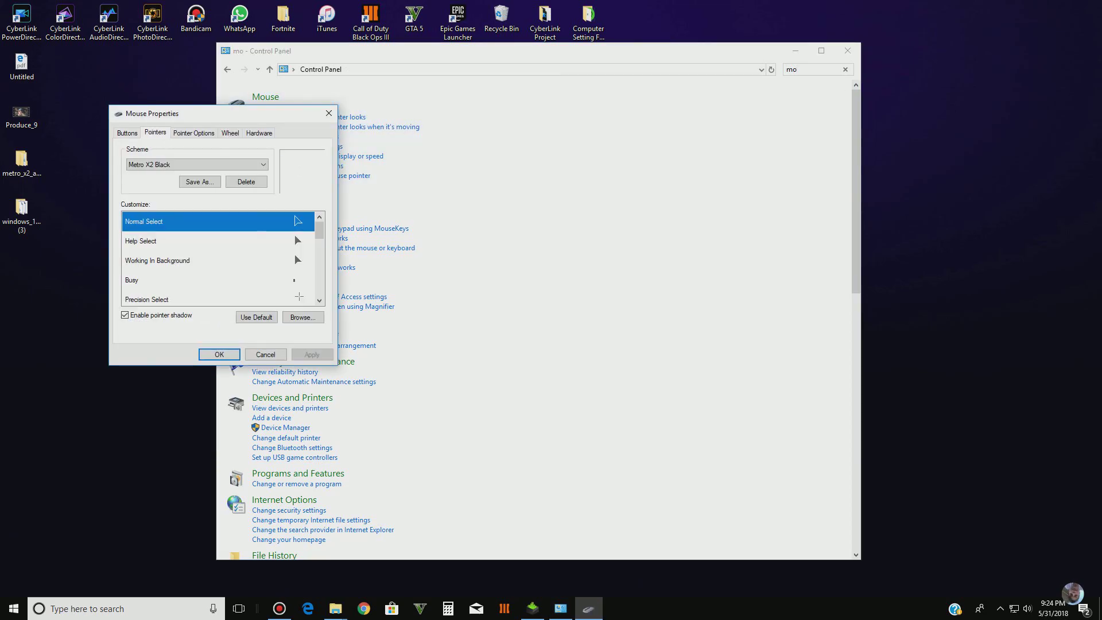
click(195, 164)
click(165, 216)
click(219, 354)
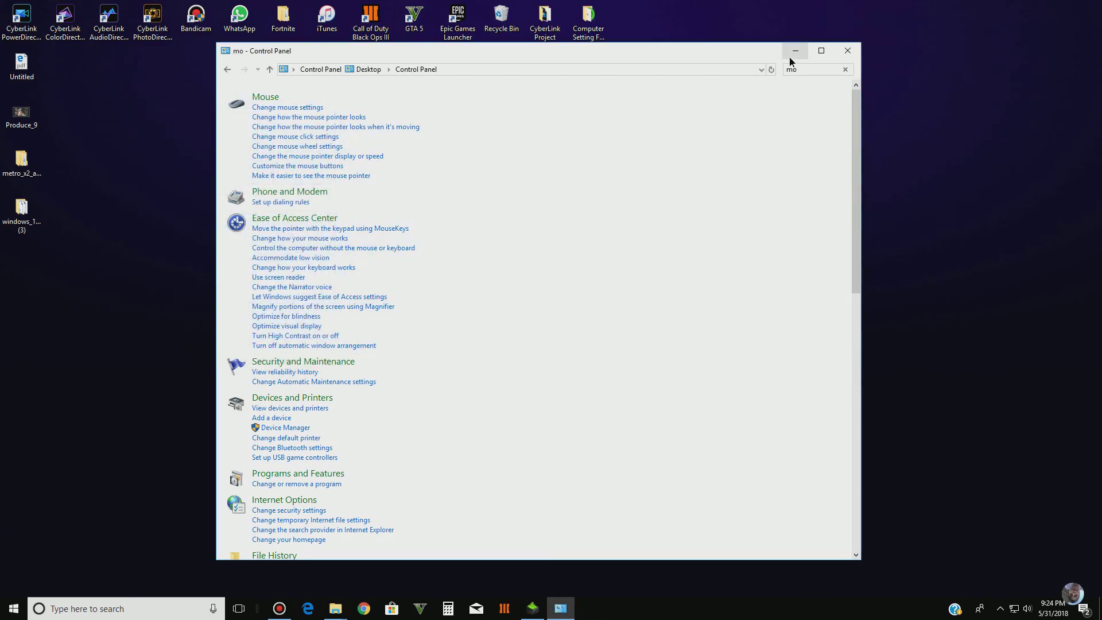
click(842, 54)
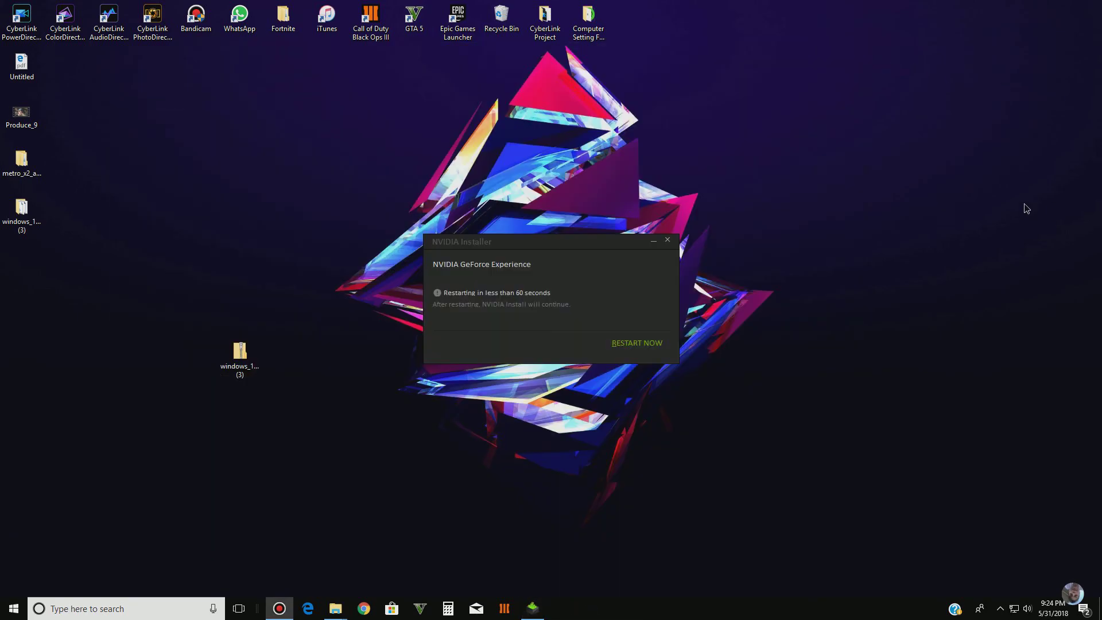